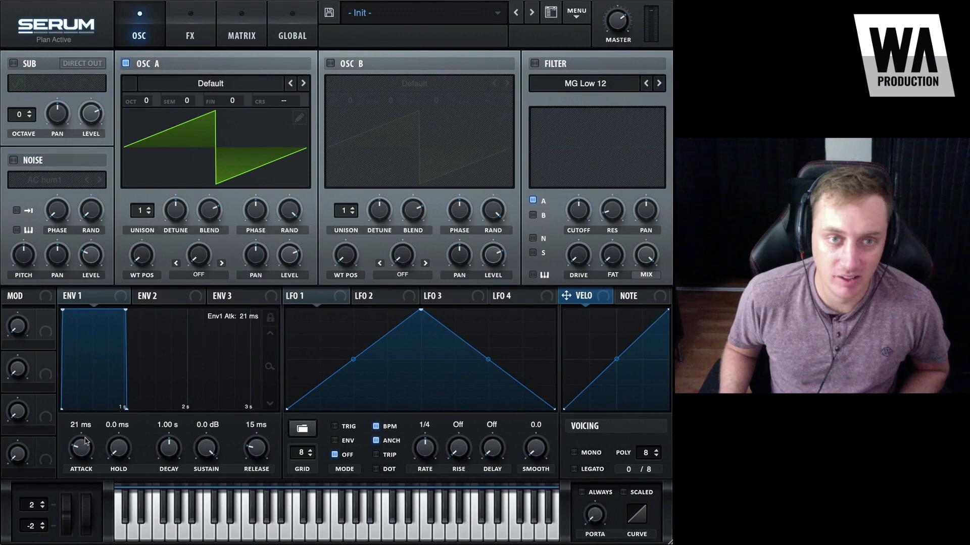
Set Env 1's decay to 598 ms and its sustain to -∞ dB, and enable the sub oscillator at octave -1
left_click_drag(169, 446, 183, 537)
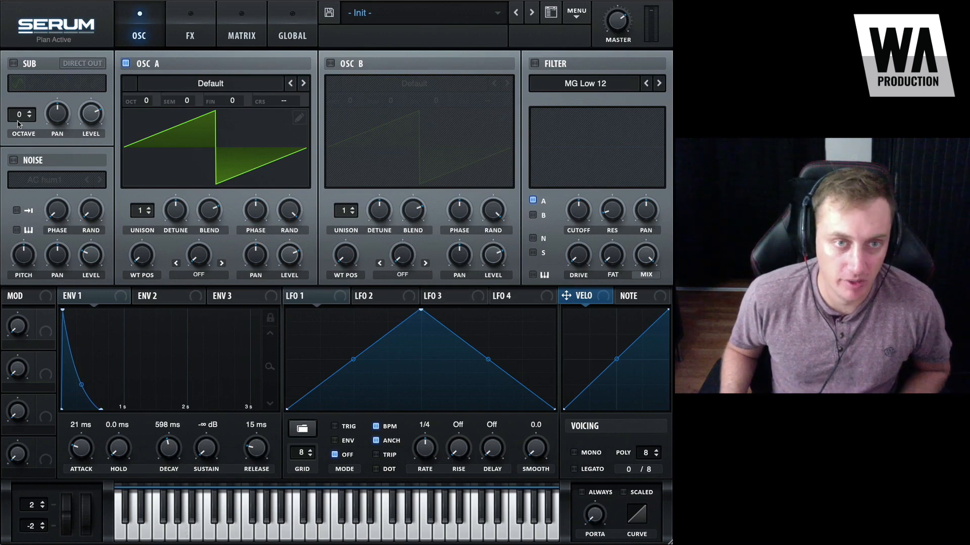
left_click(13, 64)
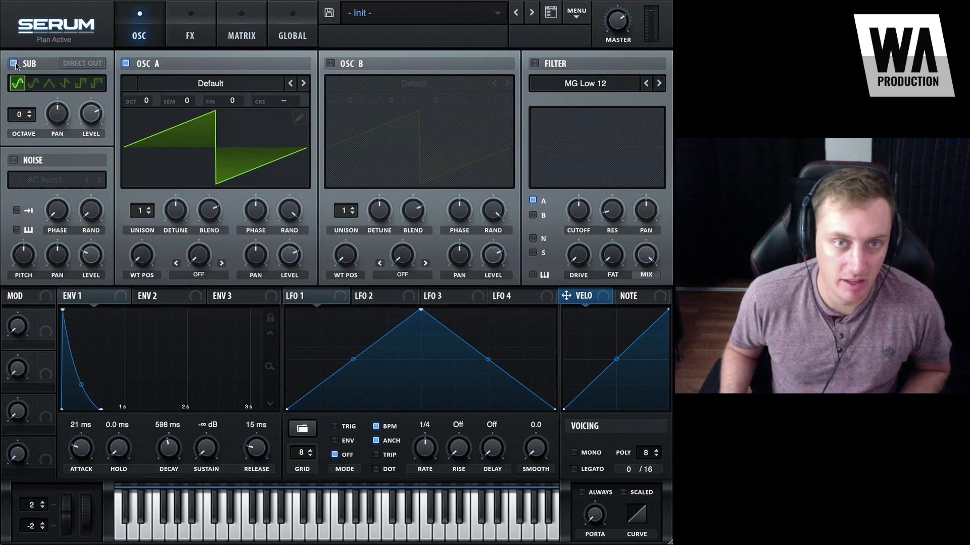
left_click(29, 117)
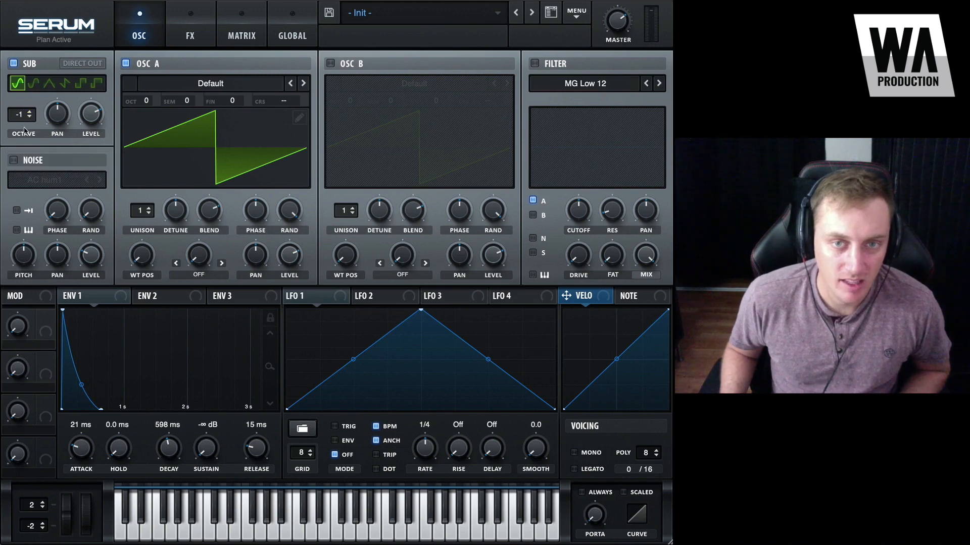
Enable the noise oscillator with the Attacks_Misc sample snap 2, one-shot playback and key tracking, then audition it without Osc A
left_click(14, 161)
left_click(44, 181)
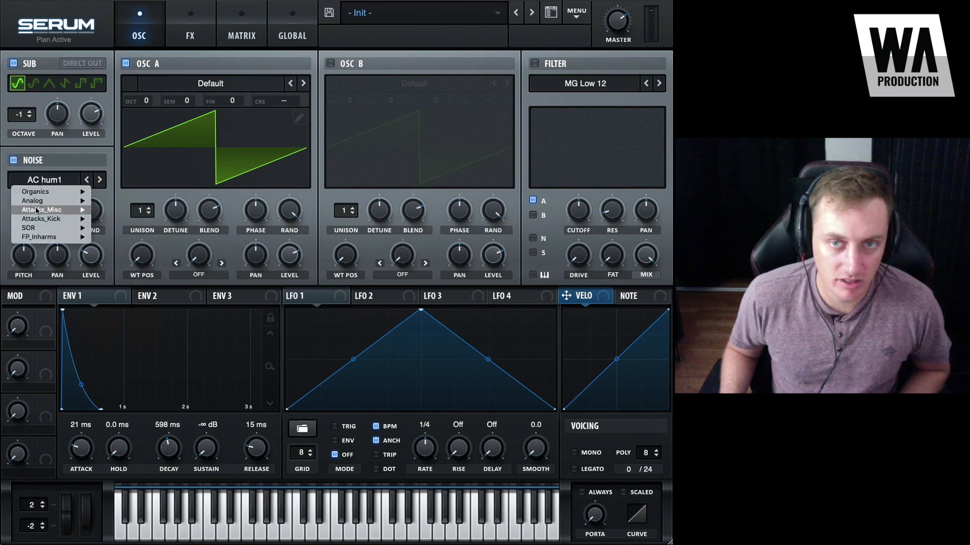
mouse_move(40, 213)
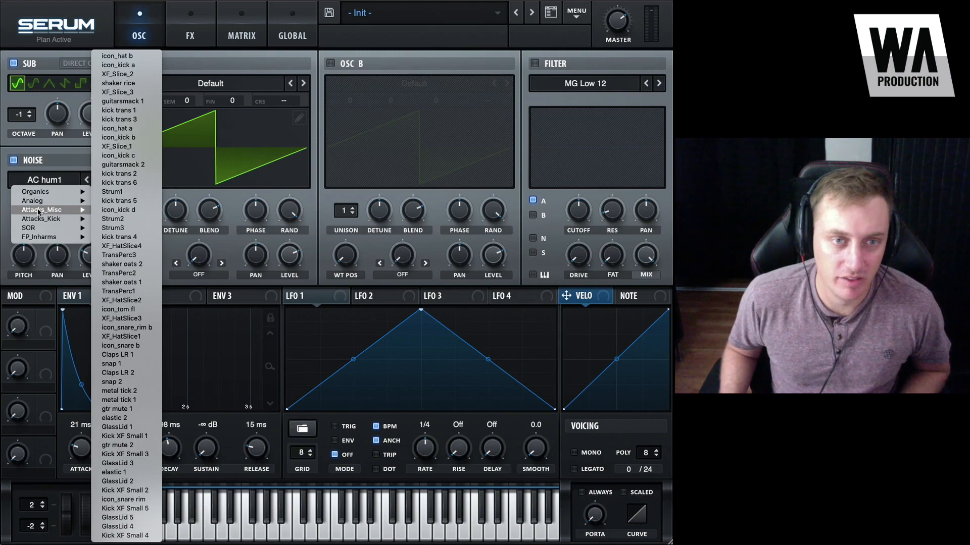
left_click(133, 383)
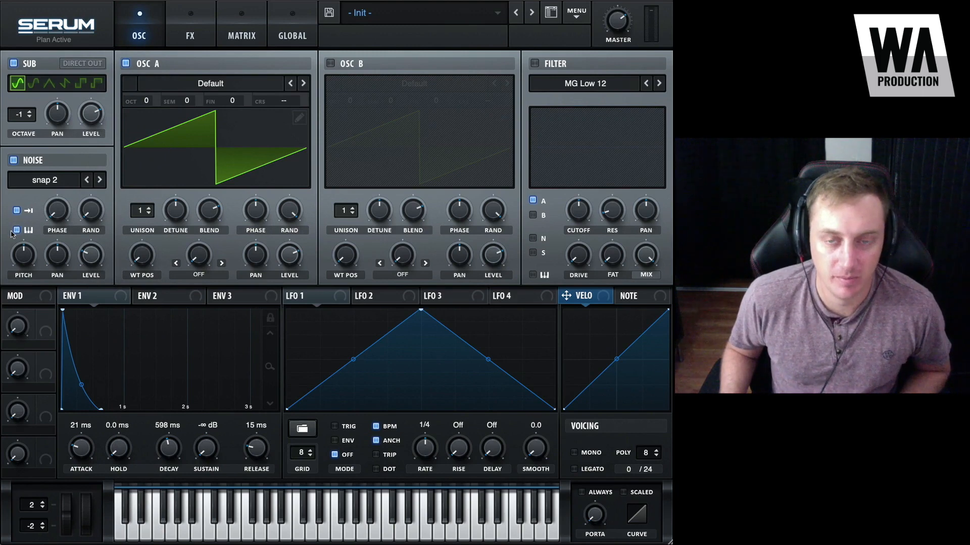
left_click(126, 64)
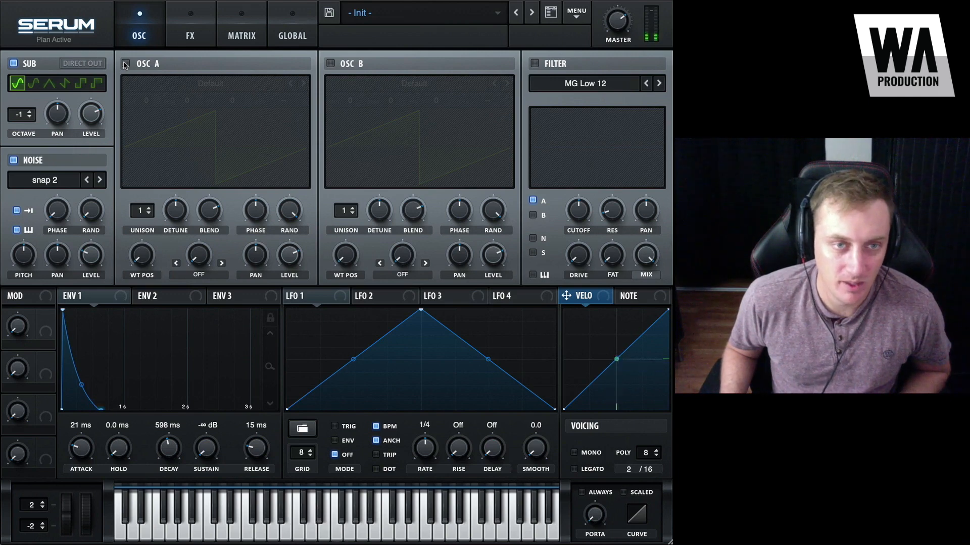
left_click(125, 64)
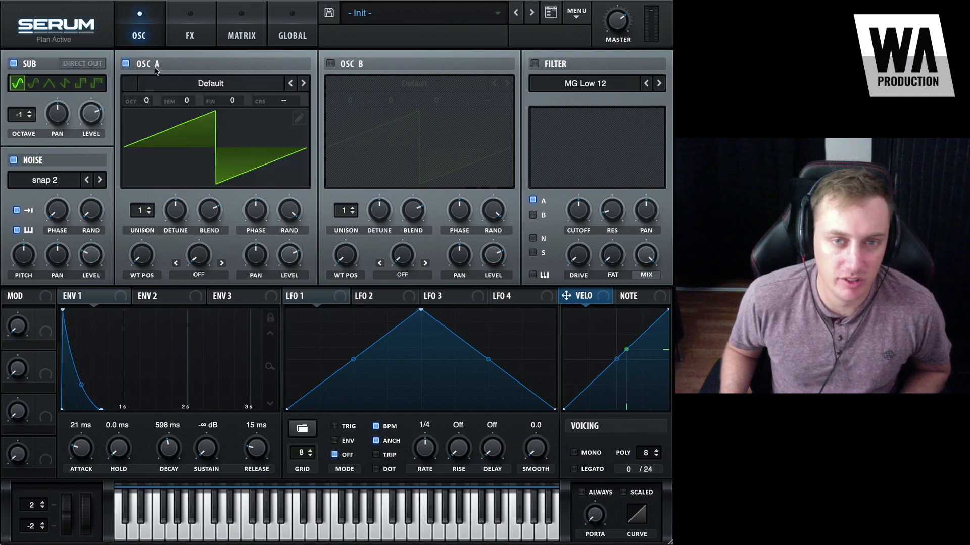
Load the Analog wavetable PWM Inception into Osc A and set its octave to -1
left_click(173, 82)
mouse_move(241, 93)
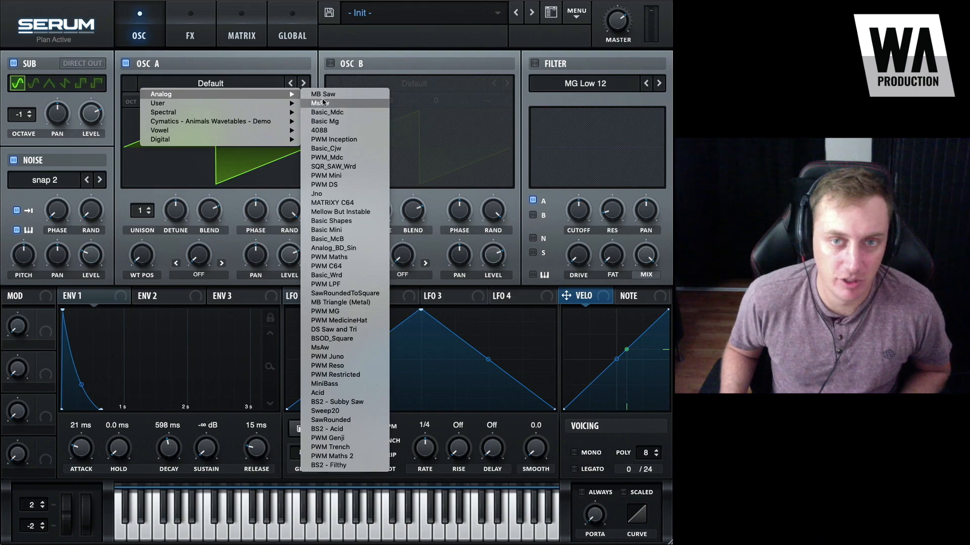
left_click(324, 140)
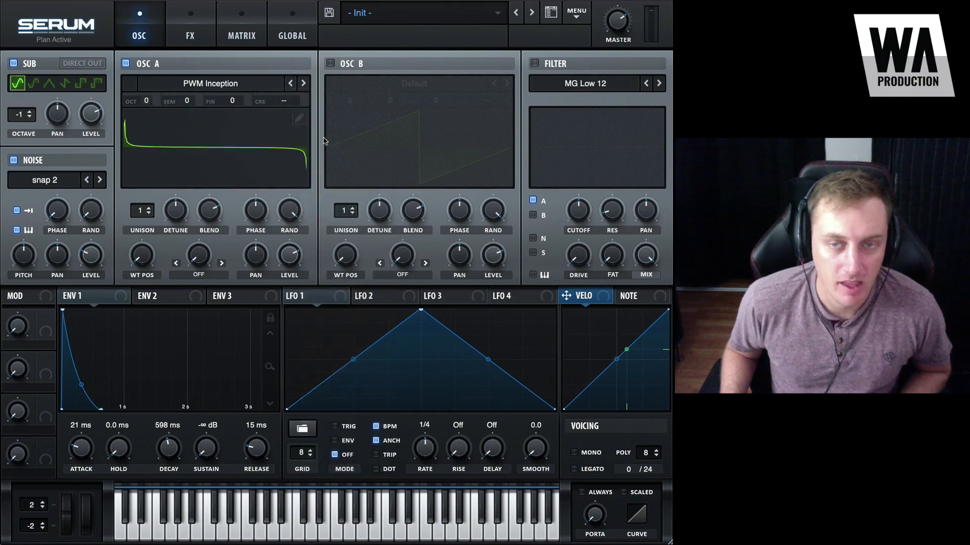
left_click_drag(147, 103, 146, 117)
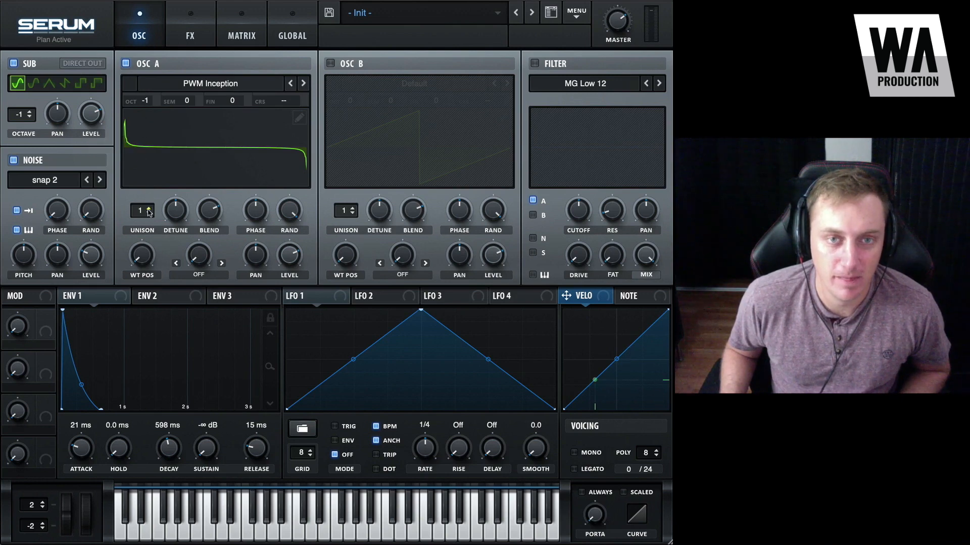
Set Osc A to 5 unison voices with slightly reduced detune, and move its wavetable position slightly up
left_click_drag(149, 212, 150, 160)
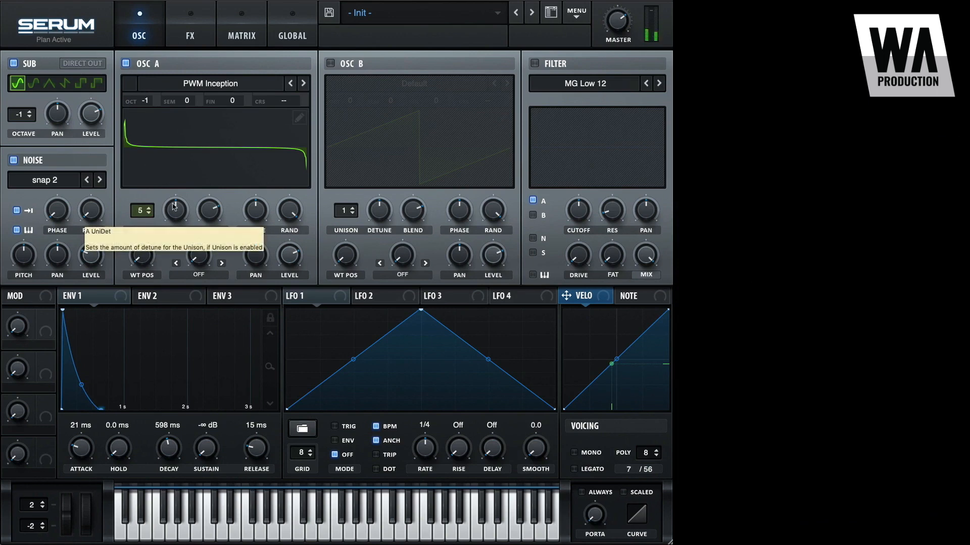
left_click_drag(174, 210, 174, 214)
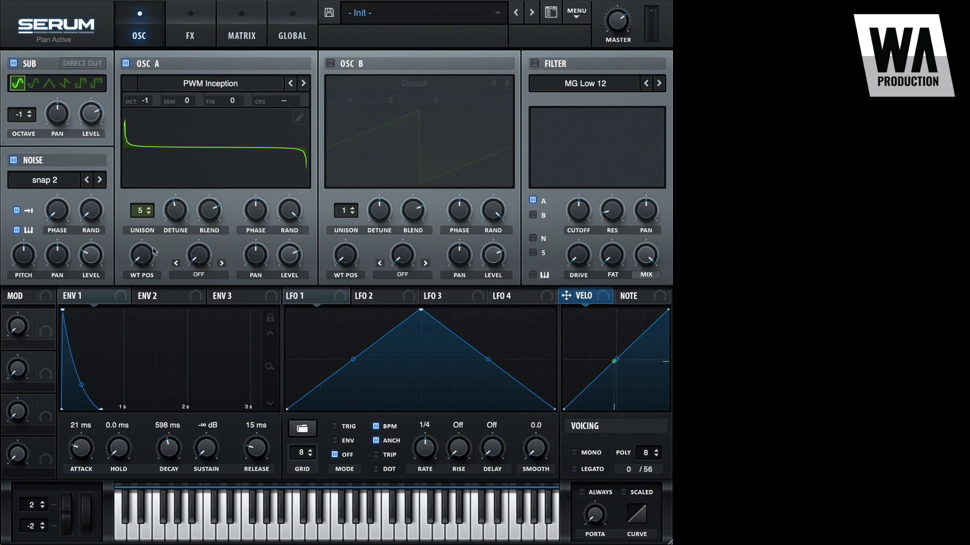
mouse_move(143, 249)
left_mouse_down()
mouse_move(143, 200)
mouse_move(146, 257)
left_mouse_up()
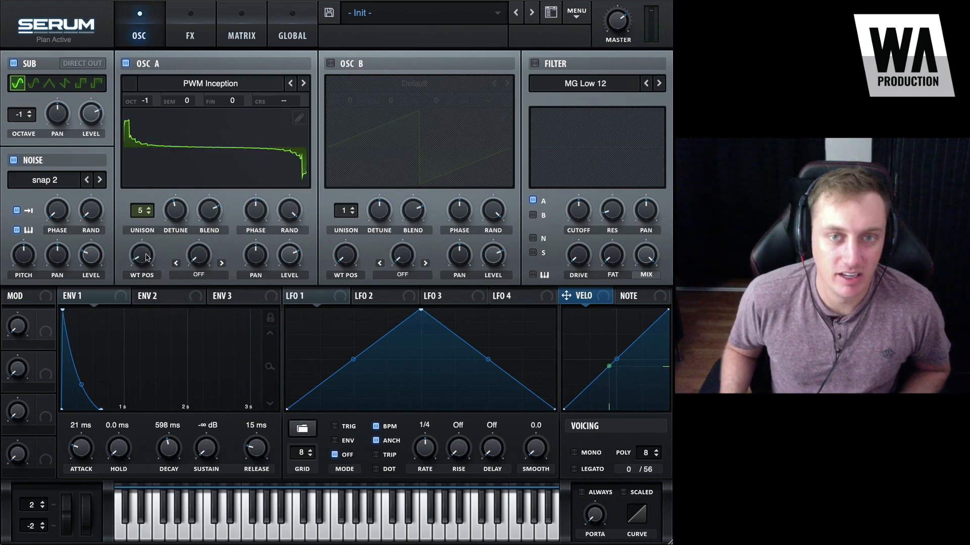
Set Osc A's warp mode to Bend +/- and raise the warp amount slightly
left_click(220, 264)
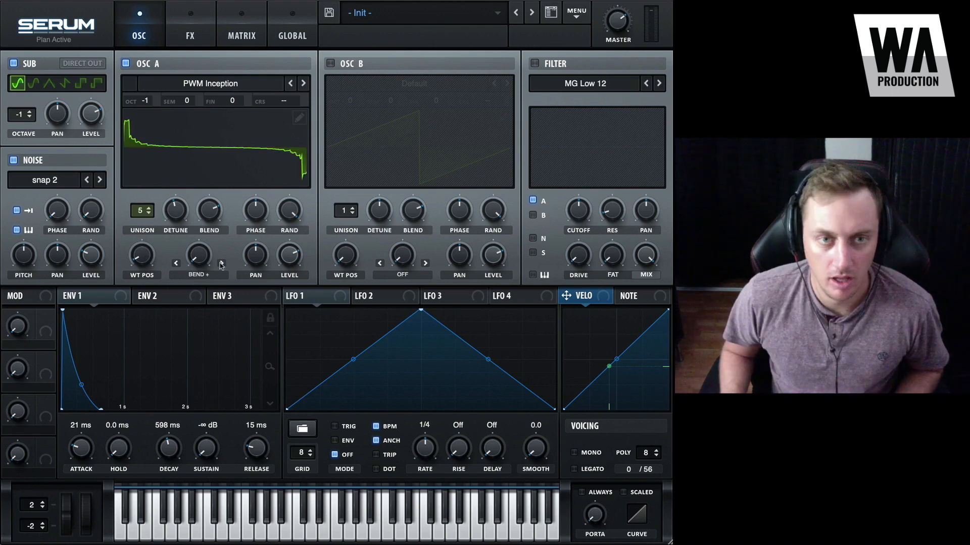
left_click(221, 263)
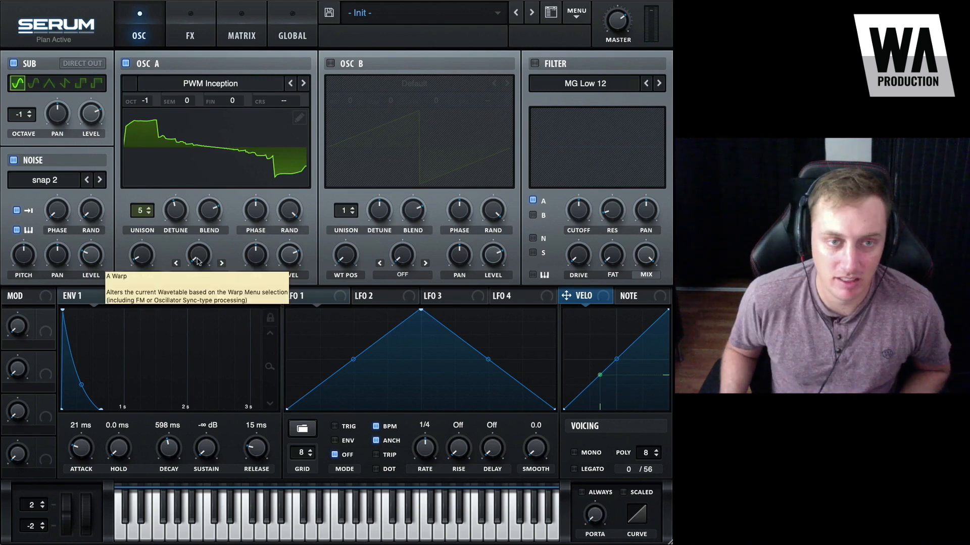
left_click_drag(198, 261, 197, 256)
Turn on Osc B and mute Osc A, then load the Vowel wavetable OOH_YAH_OO into Osc B at octave -1
left_click(331, 63)
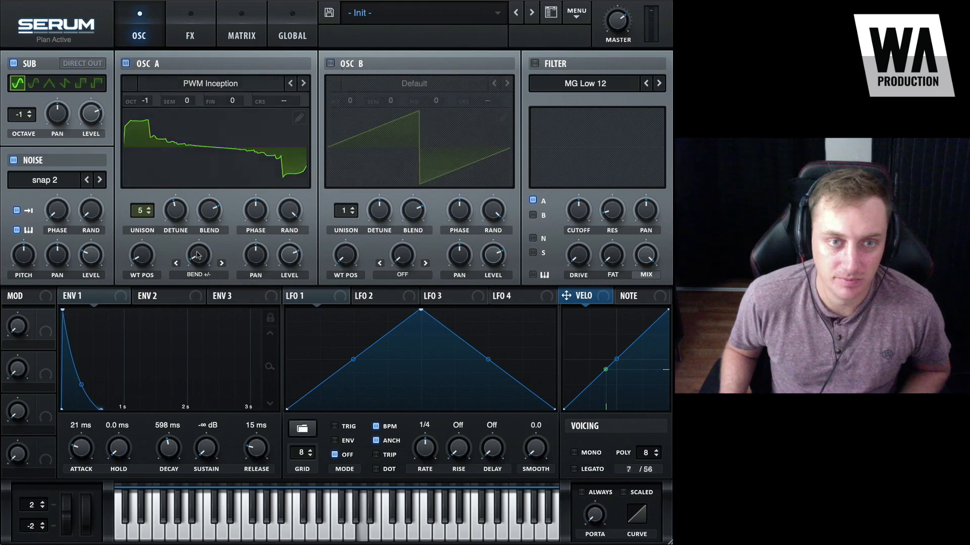
left_click(125, 63)
left_click(414, 84)
mouse_move(439, 132)
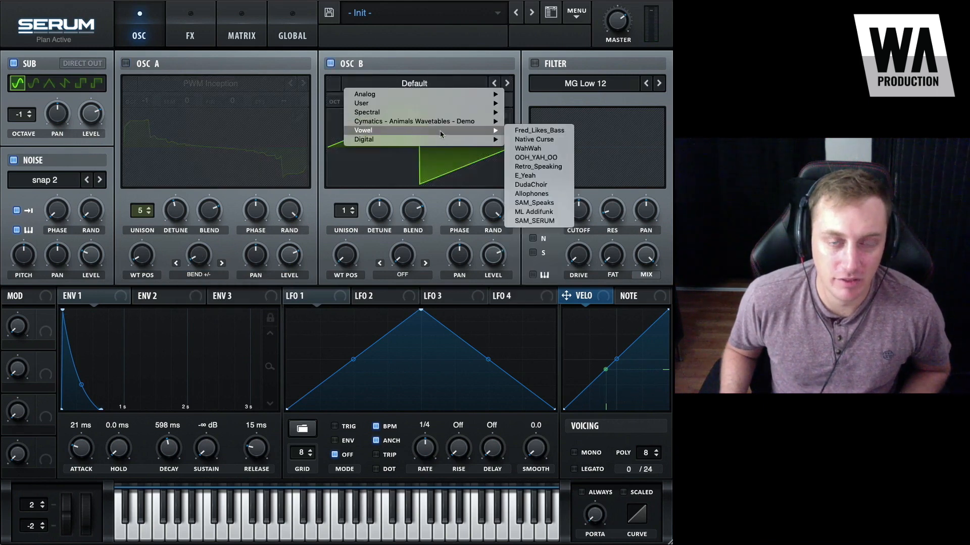
left_click(532, 159)
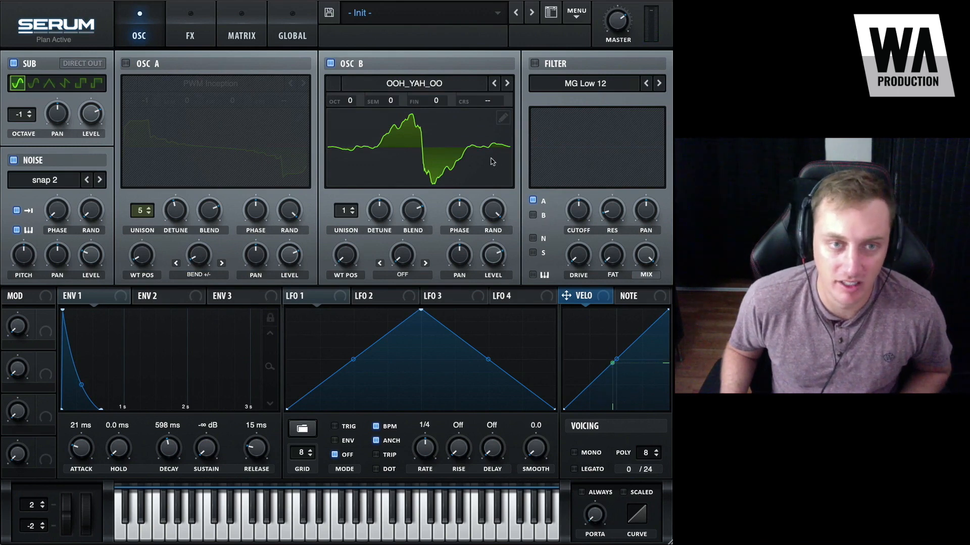
left_click_drag(352, 102, 352, 106)
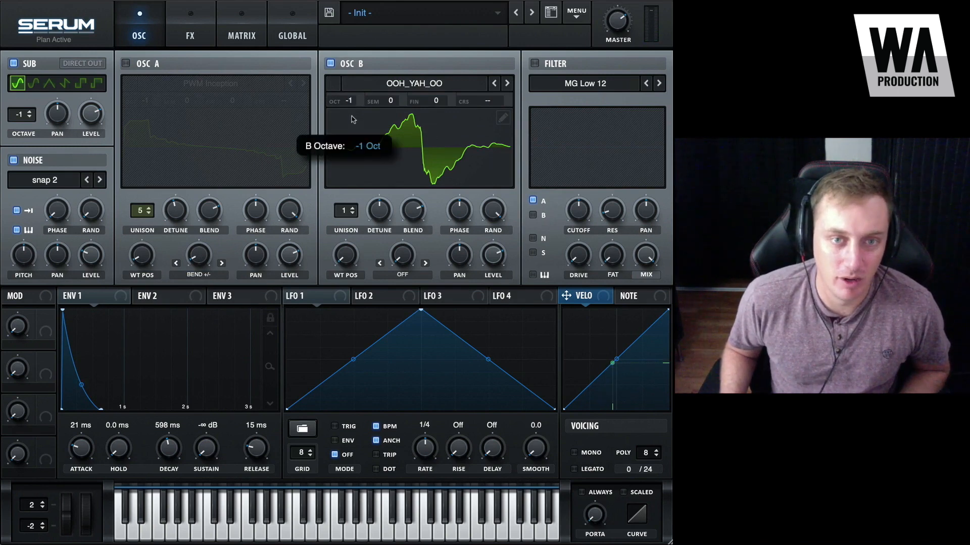
Set Osc B to 4 unison voices with reduced detune and blend, and raise its wavetable position to about halfway
left_click_drag(352, 210, 352, 177)
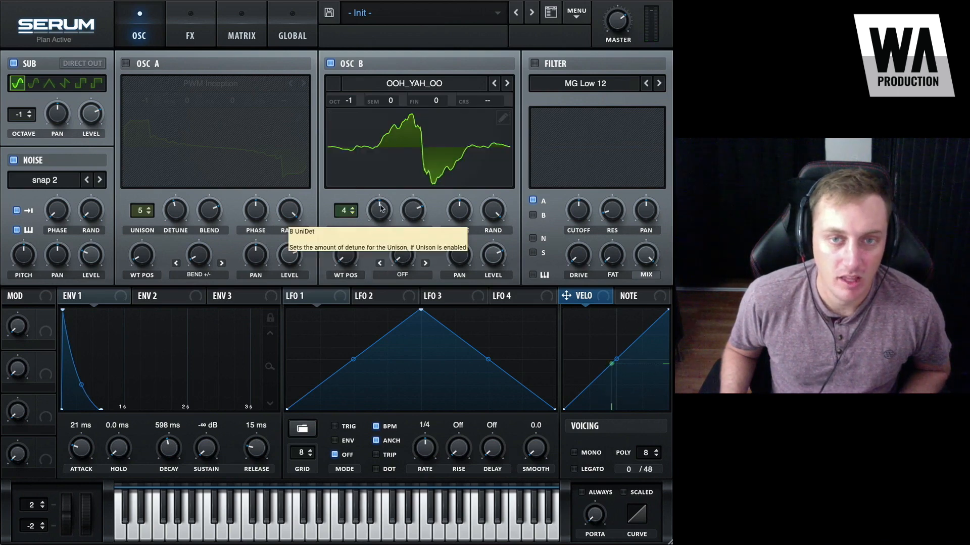
left_click_drag(381, 208, 415, 244)
left_click_drag(352, 249, 348, 192)
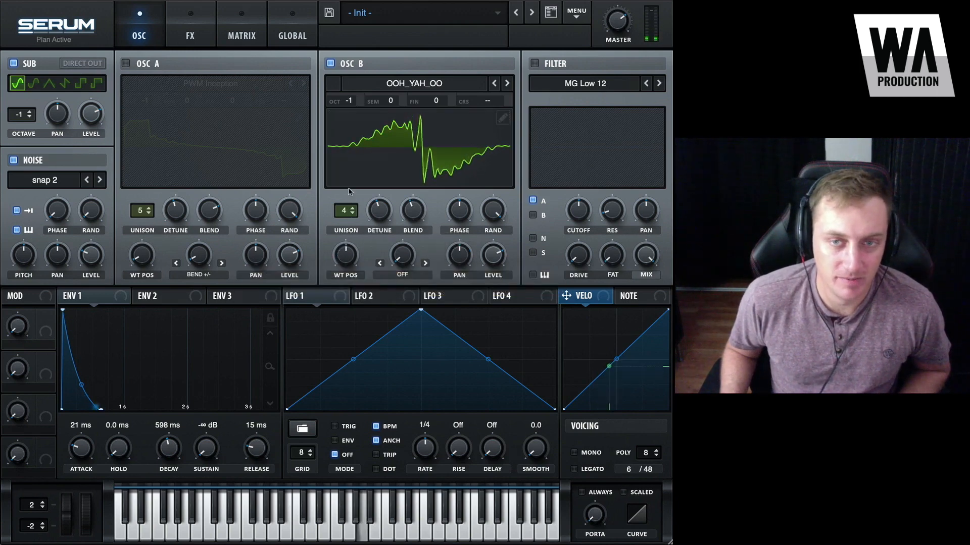
Set Osc B's warp mode to Mirror with the warp amount raised to just below halfway, and turn Osc A back on
left_click(426, 264)
left_click(425, 264)
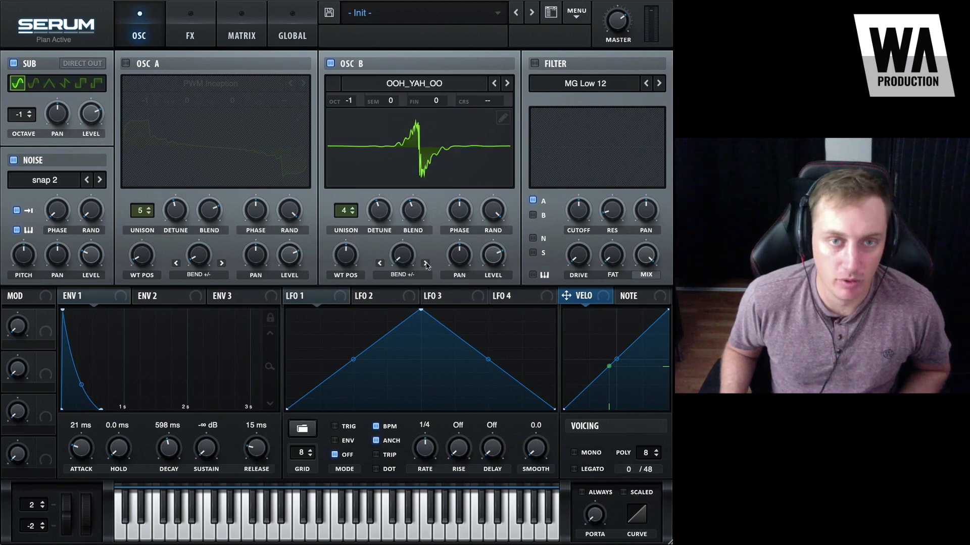
left_click(426, 264)
left_click(426, 264)
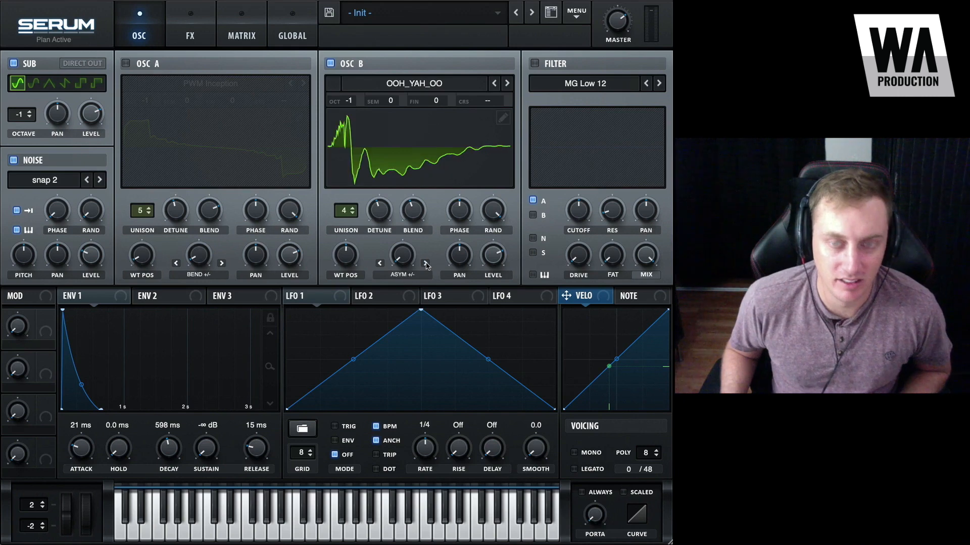
left_click(426, 264)
left_click(426, 263)
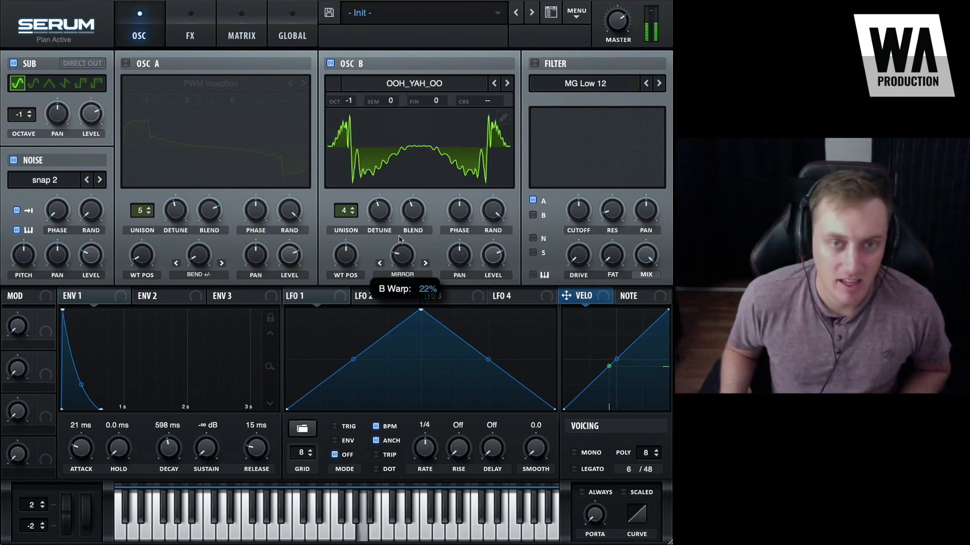
left_click_drag(407, 265, 403, 202)
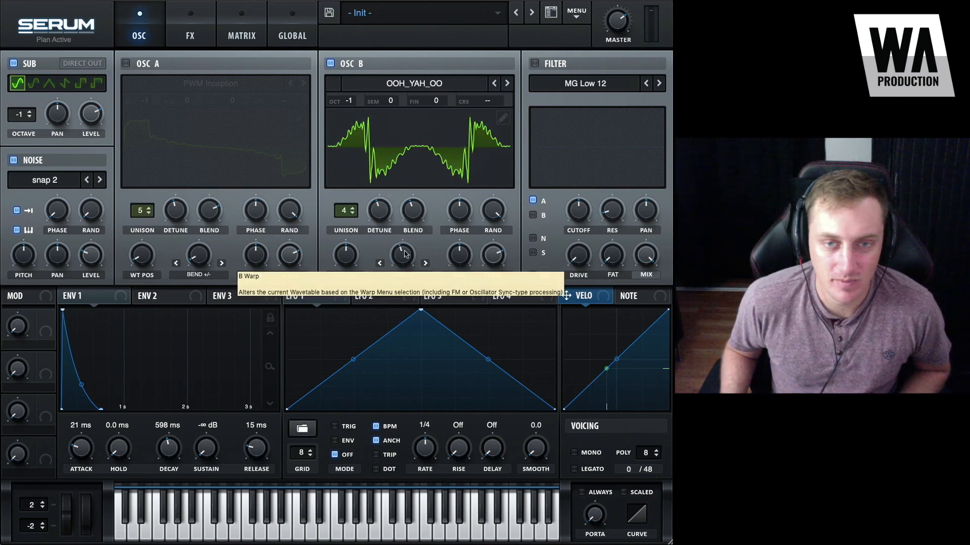
left_click(126, 64)
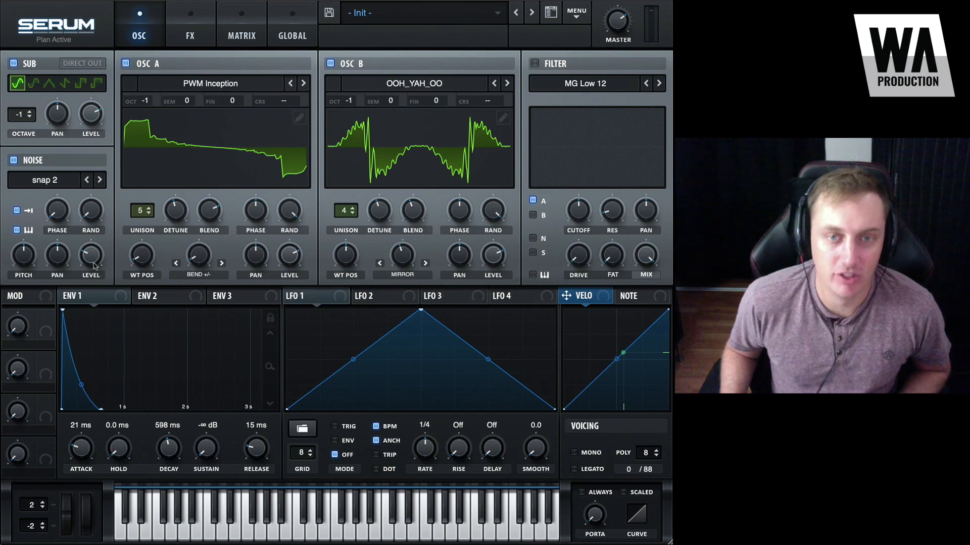
Assign Env 1 to Osc B's wavetable position with a small positive modulation amount, keeping the base position about halfway
left_click_drag(72, 298, 346, 298)
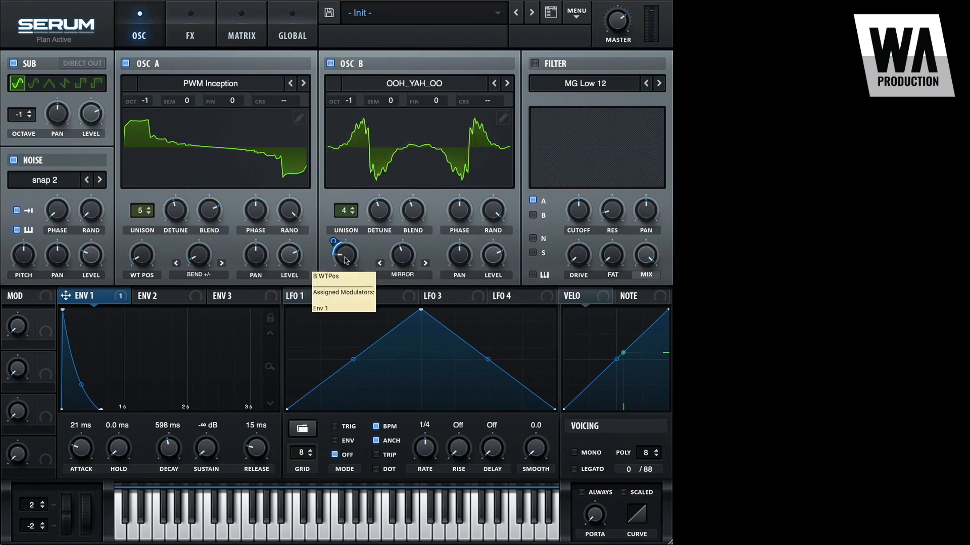
left_click_drag(346, 261, 346, 222)
mouse_move(331, 246)
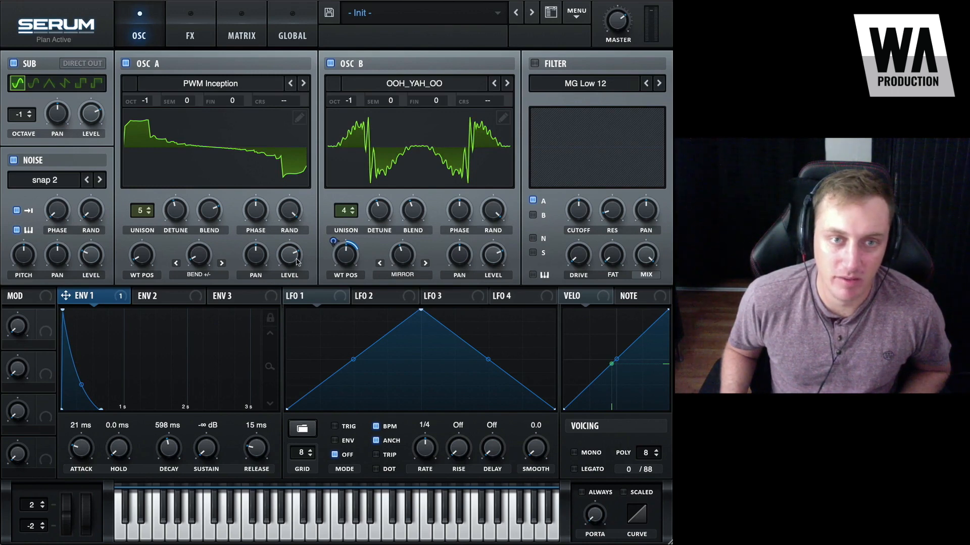
Shape Env 3 with 0.0 ms attack, 241 ms decay and 0% sustain
left_click(233, 296)
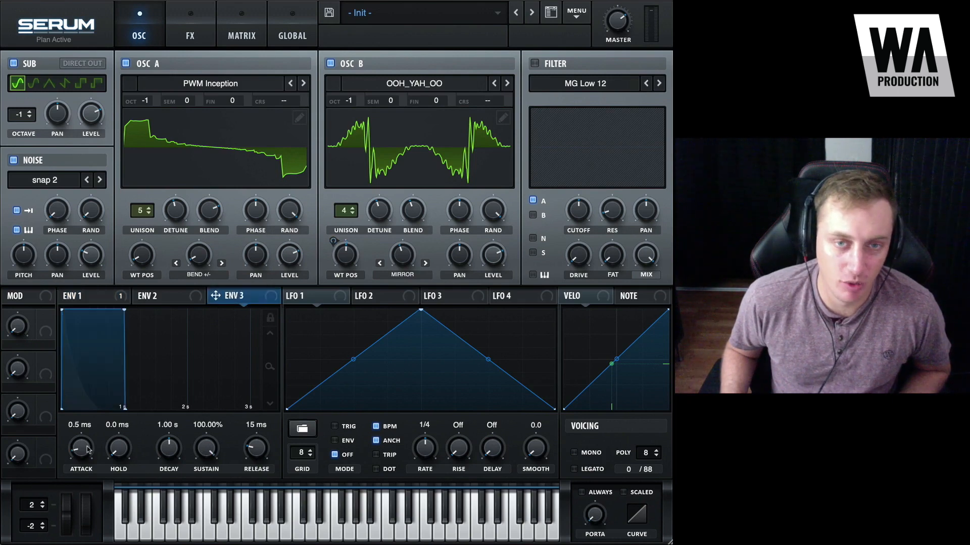
left_click_drag(169, 447, 203, 510)
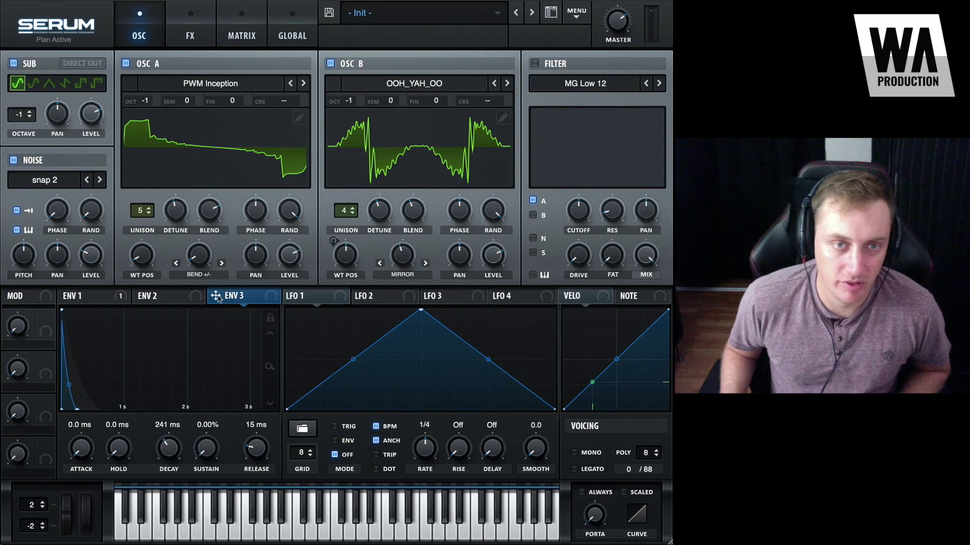
Route Env 3 to the fine tuning of Osc A and Osc B at full amount, and make both routings unidirectional
left_click_drag(217, 297, 222, 106)
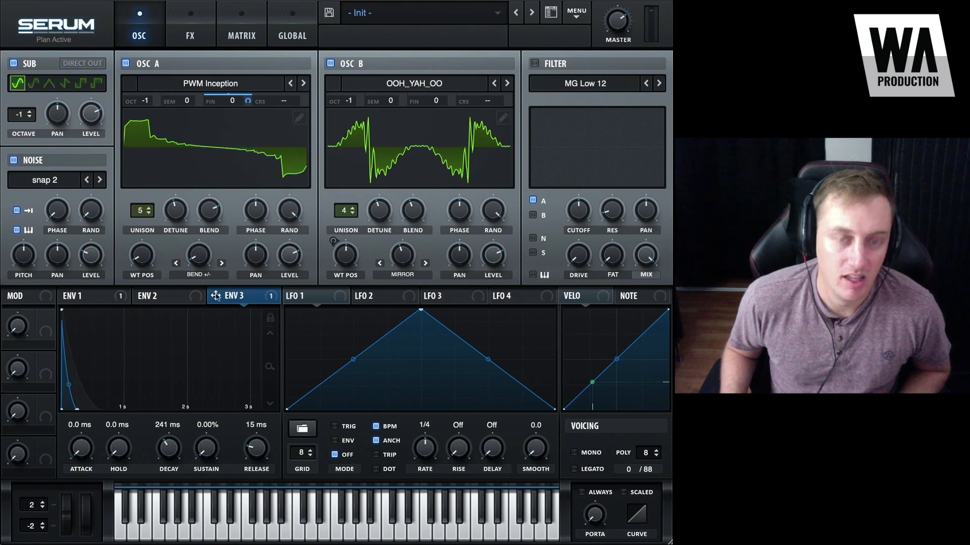
left_click_drag(216, 296, 436, 101)
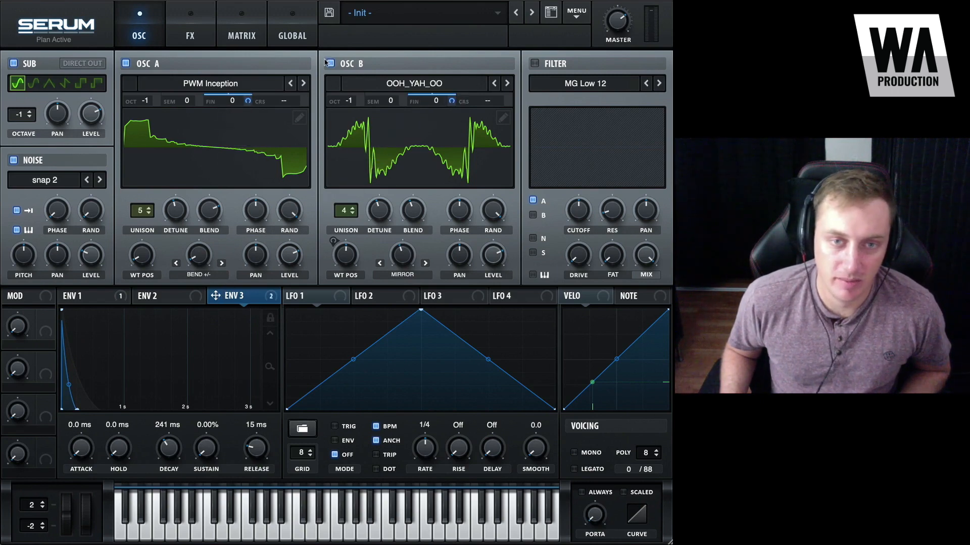
left_click(248, 34)
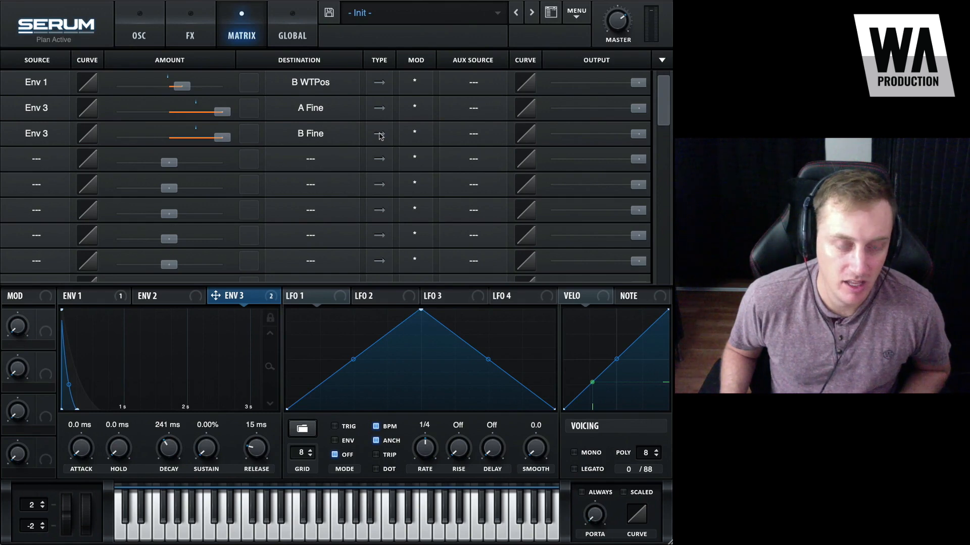
left_click(139, 34)
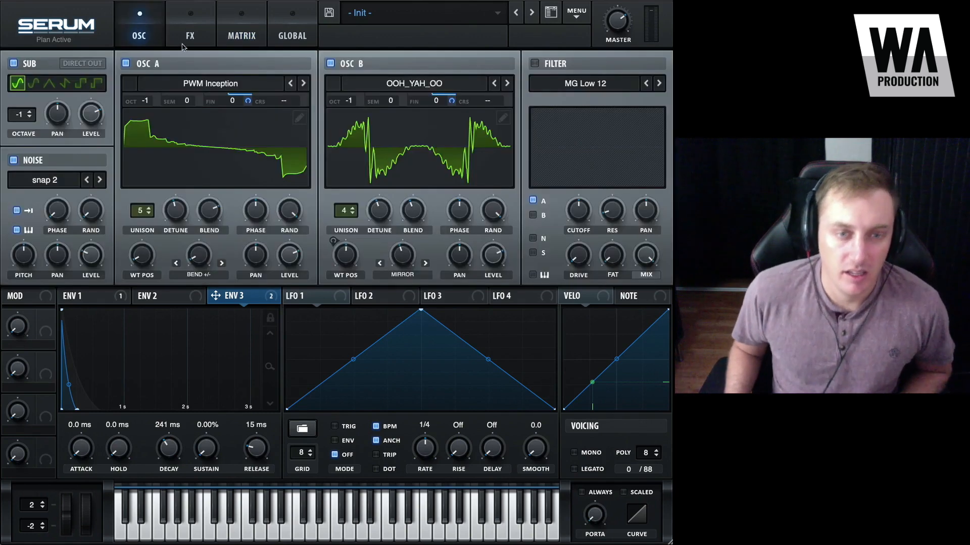
Reduce Env 3's modulation amount on the fine tuning of Osc A and Osc B, and compare with all its destinations bypassed and reactivated
left_click_drag(249, 100, 252, 174)
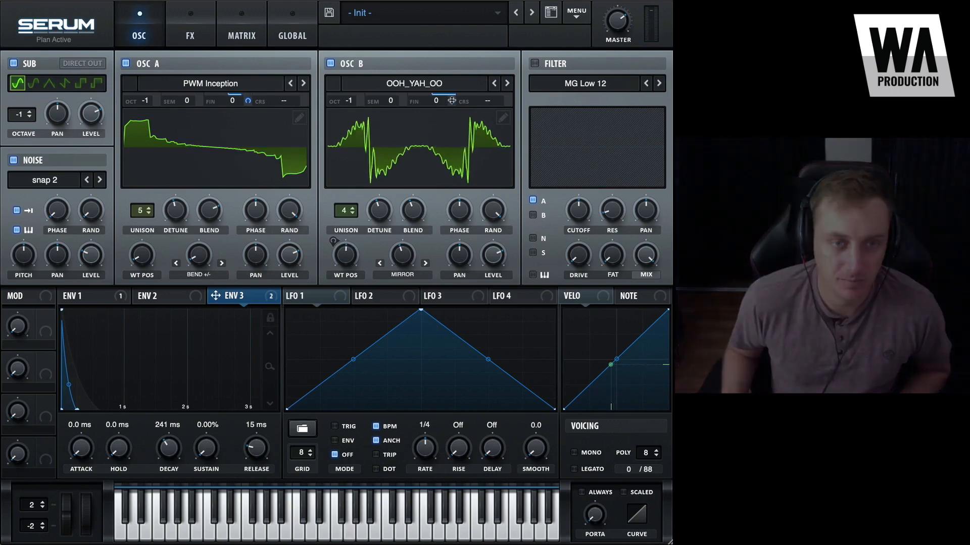
left_click_drag(451, 101, 447, 167)
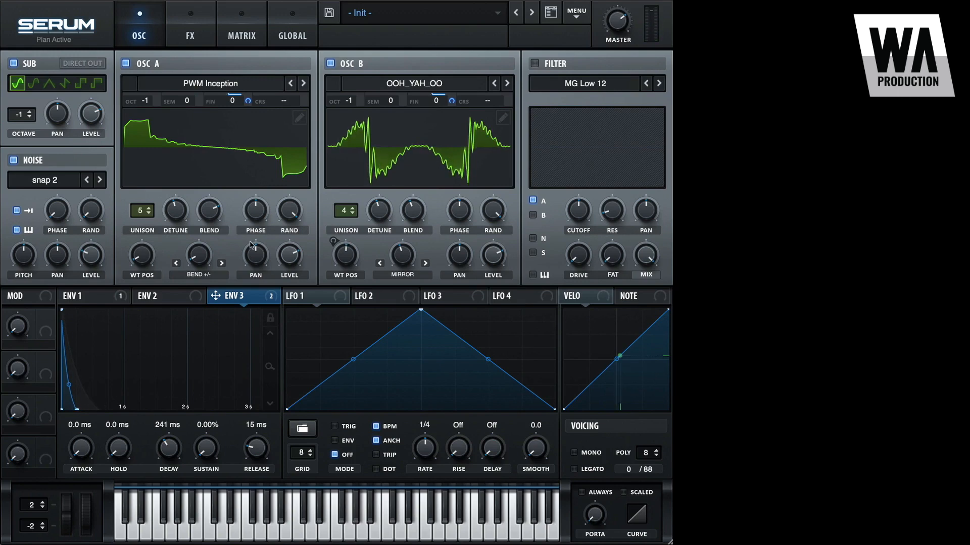
right_click(239, 292)
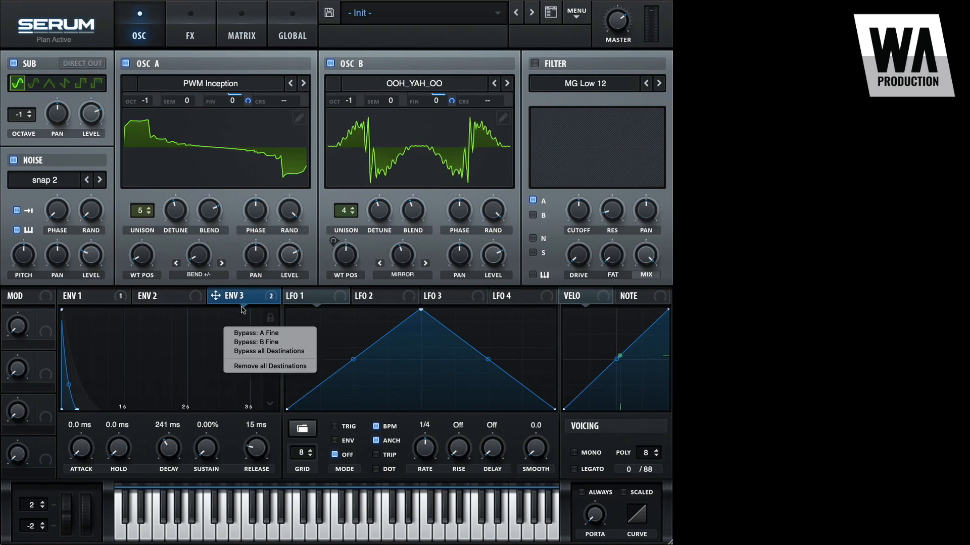
left_click(251, 353)
right_click(241, 298)
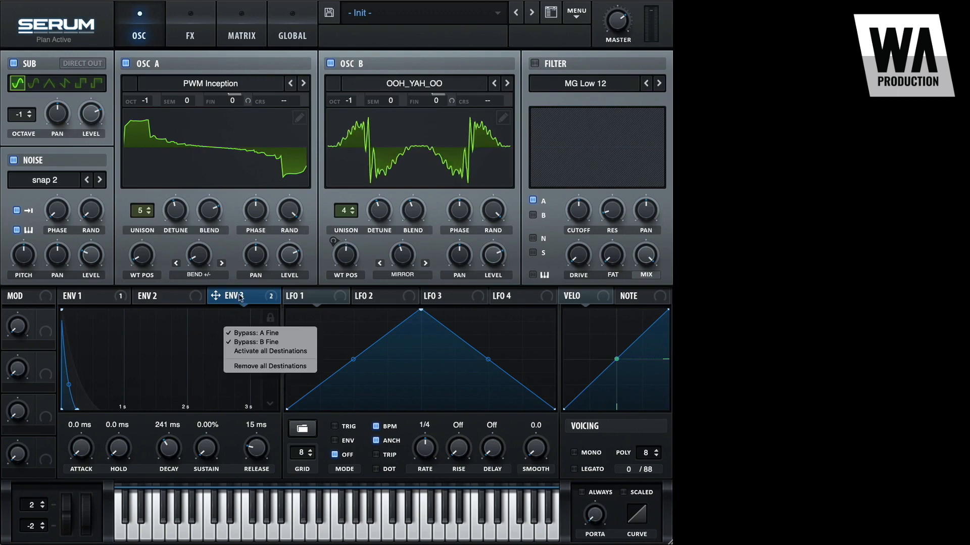
left_click(249, 344)
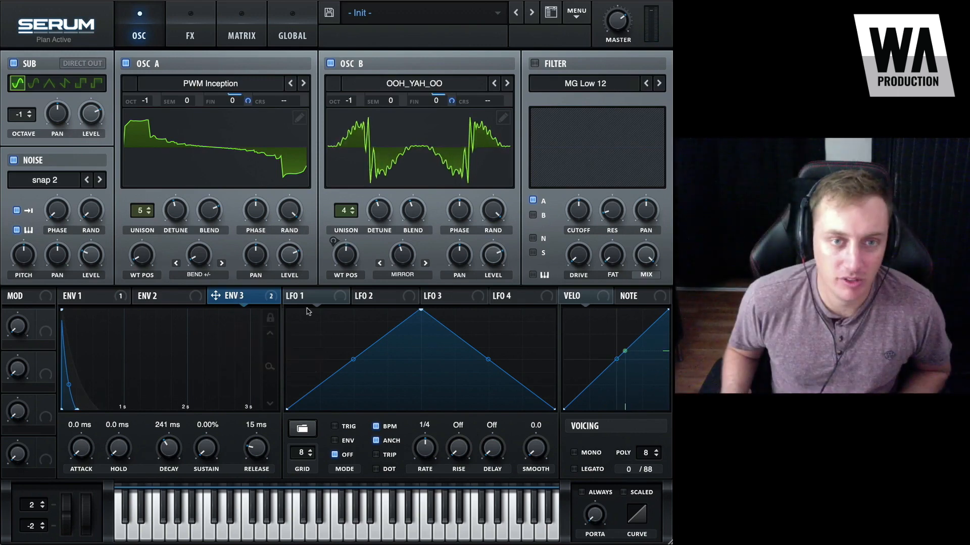
Turn on the MG Low 12 filter for both oscillators, noise and sub, with a low mix and 6% resonance
left_click(533, 215)
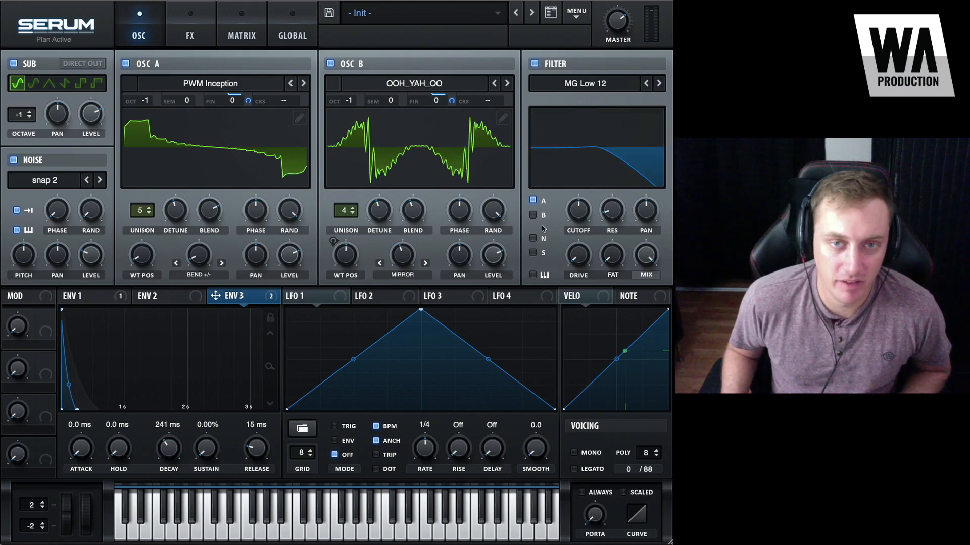
left_click(532, 239)
left_click(533, 252)
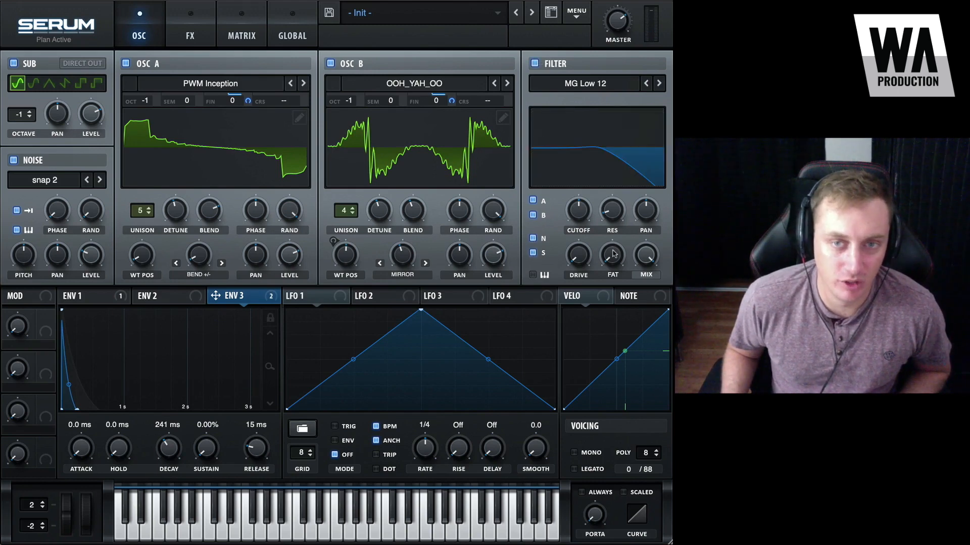
left_click_drag(649, 256, 642, 339)
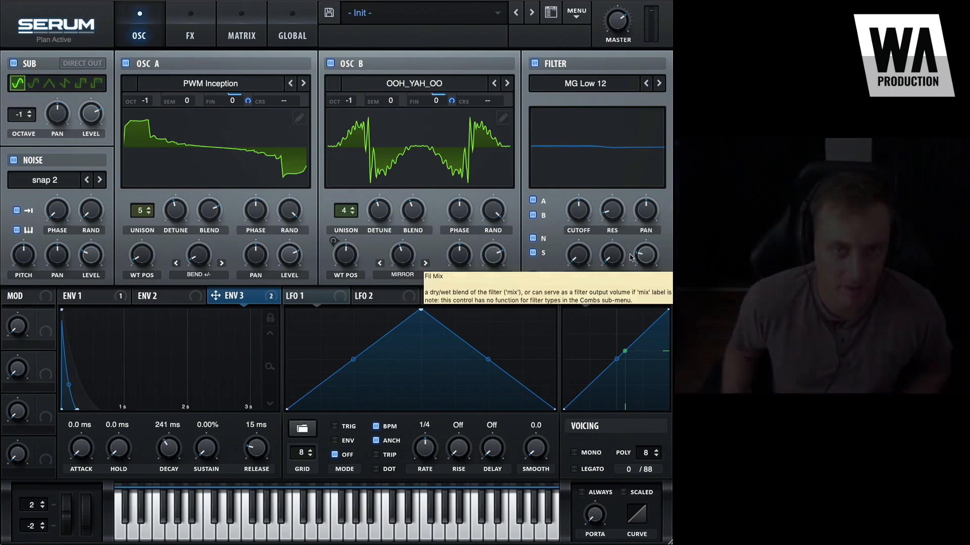
left_click(612, 213)
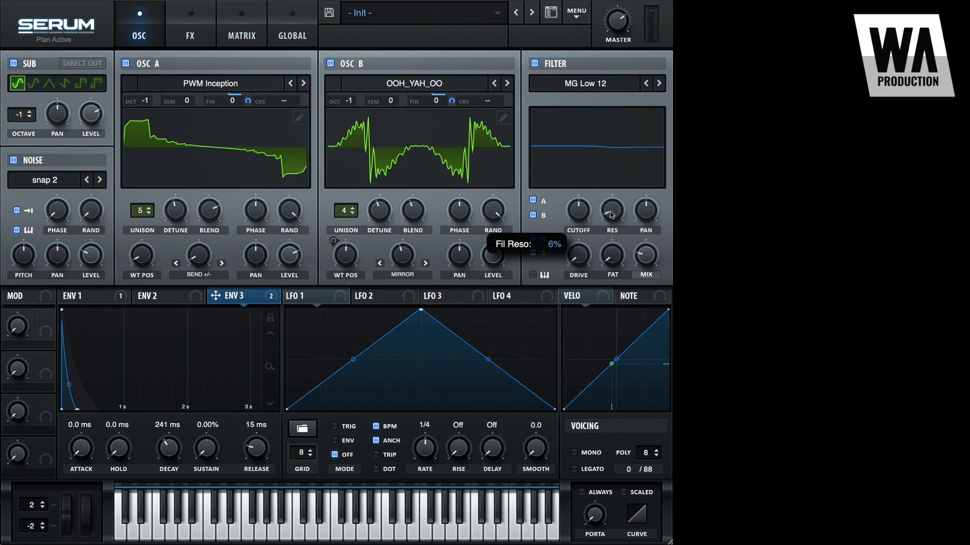
Lower the filter cutoff to its minimum and assign Env 1 to the cutoff with a large positive amount
left_click_drag(585, 212, 572, 282)
left_click(71, 297)
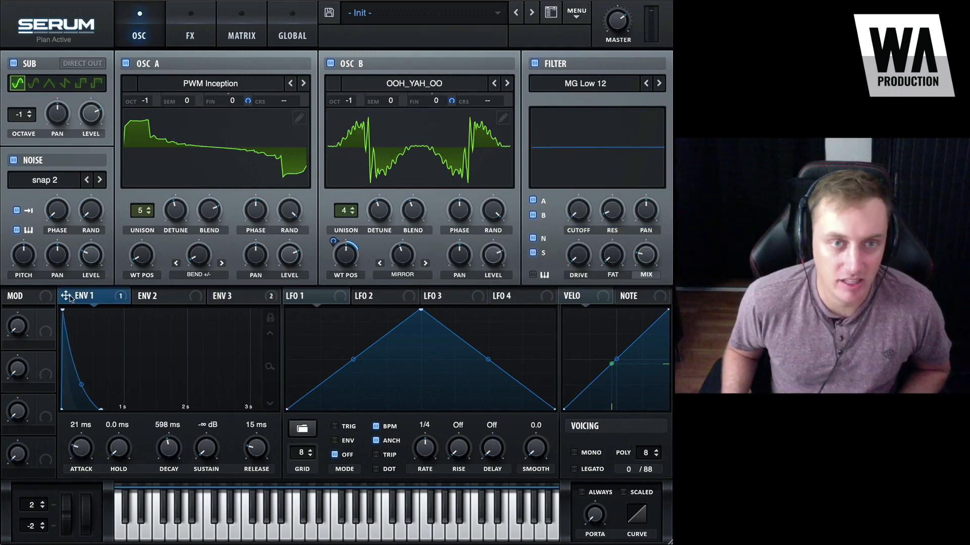
left_click_drag(66, 296, 574, 211)
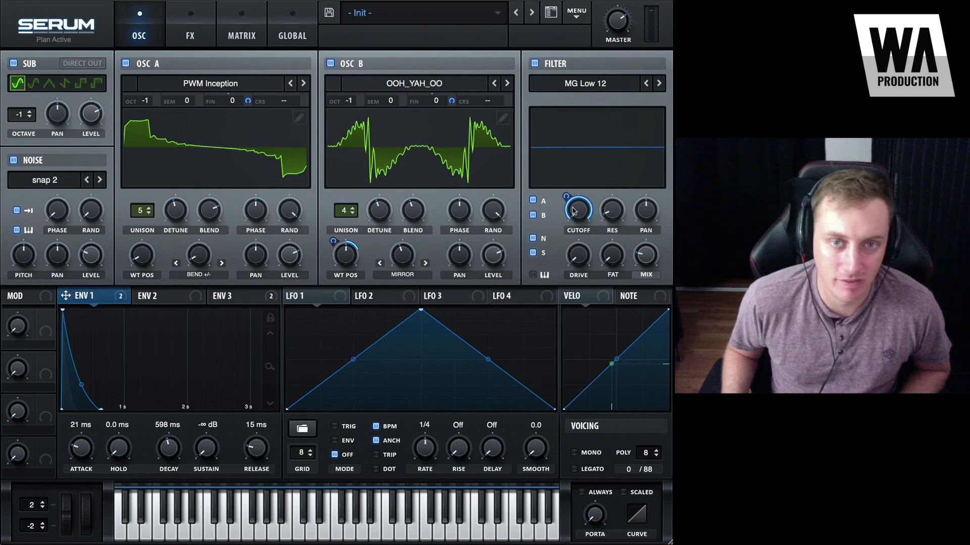
mouse_move(574, 211)
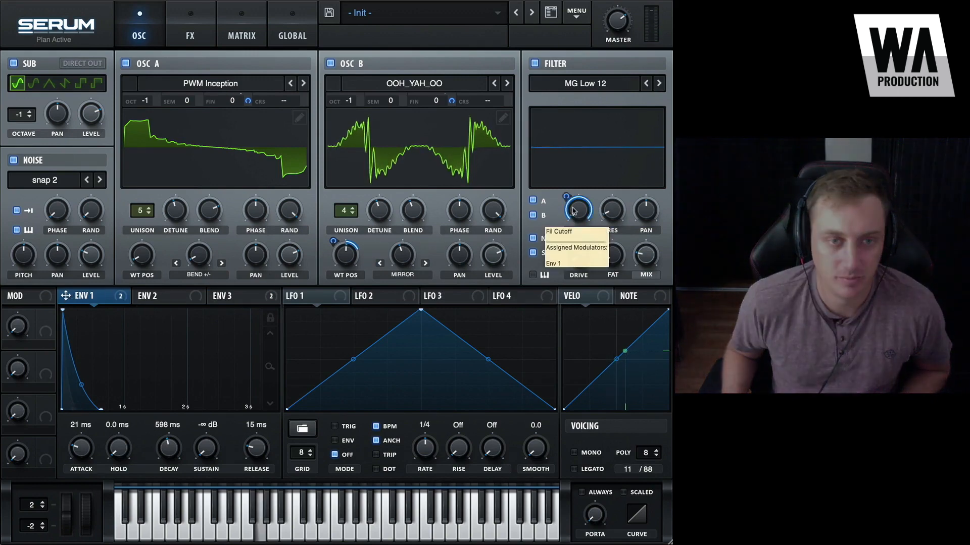
Compare the sound with the filter switched off and on, leaving the filter on
left_click(534, 64)
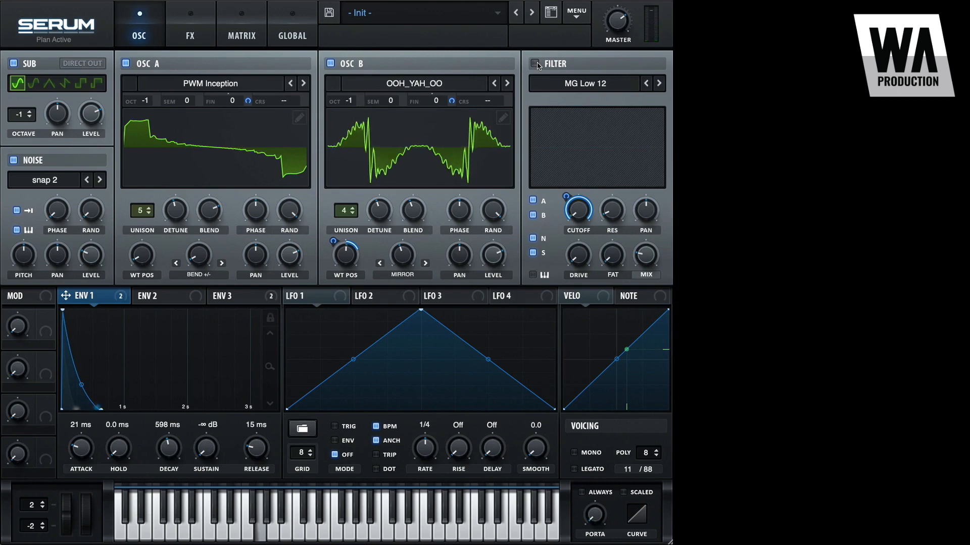
left_click(536, 64)
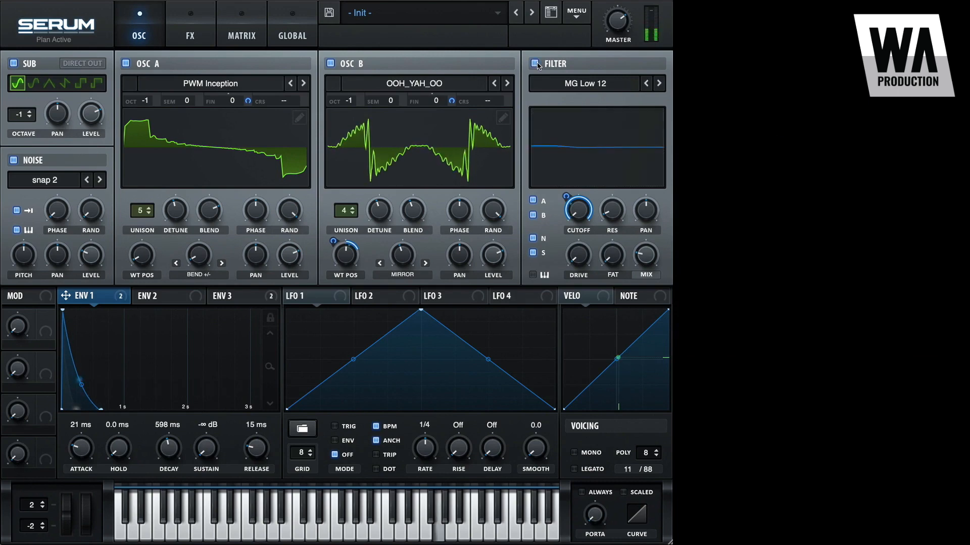
left_click(537, 64)
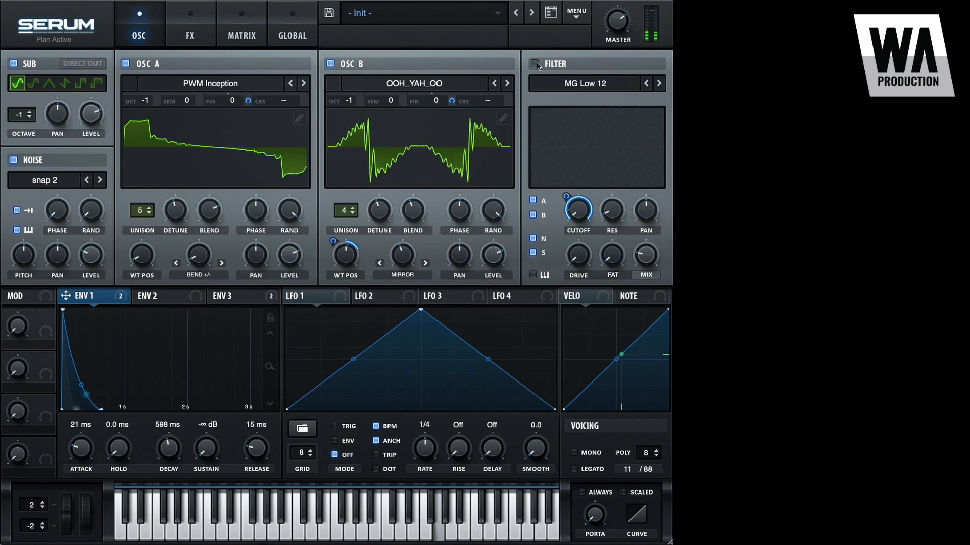
left_click(535, 64)
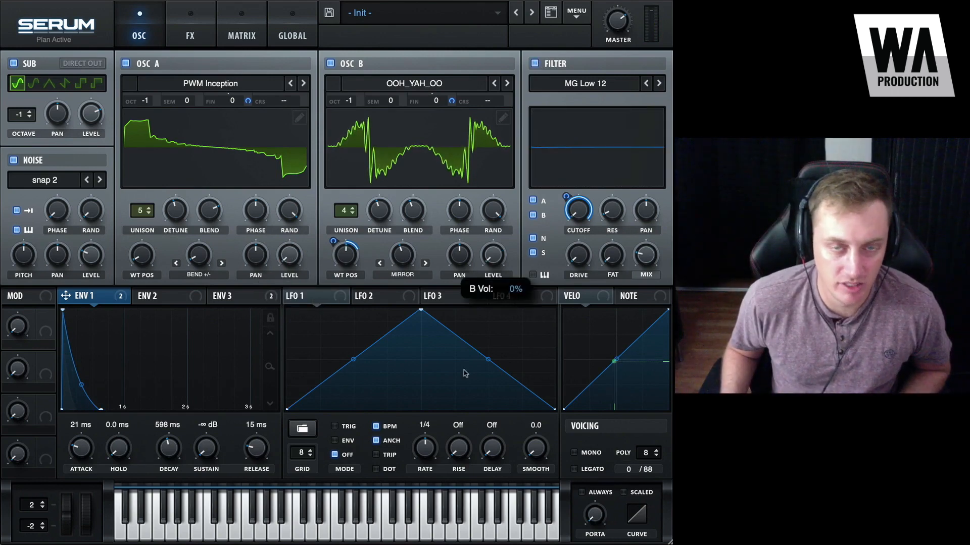
Set the Osc A and Osc B levels to 0% and assign Macro 1 to them with amounts of about 76 and 77
left_click_drag(46, 316, 283, 260)
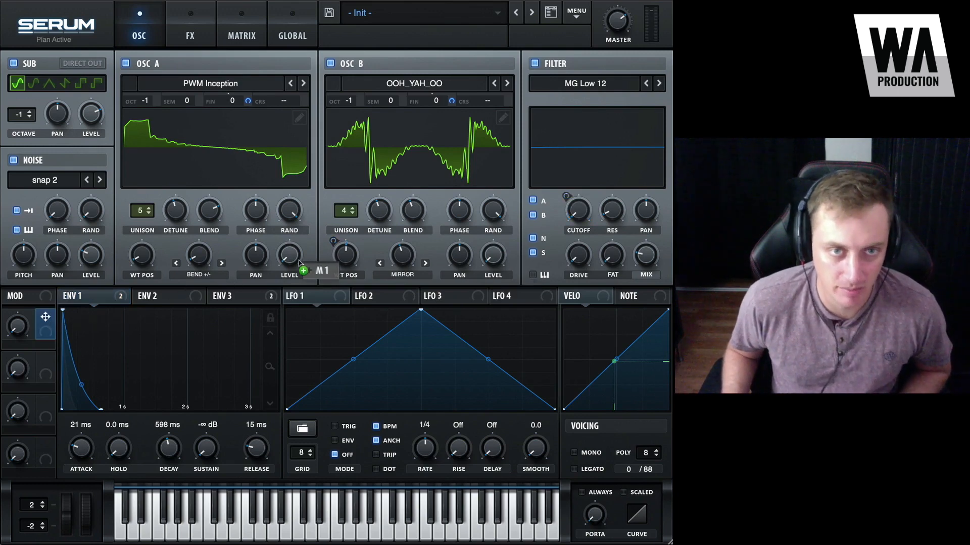
mouse_move(277, 242)
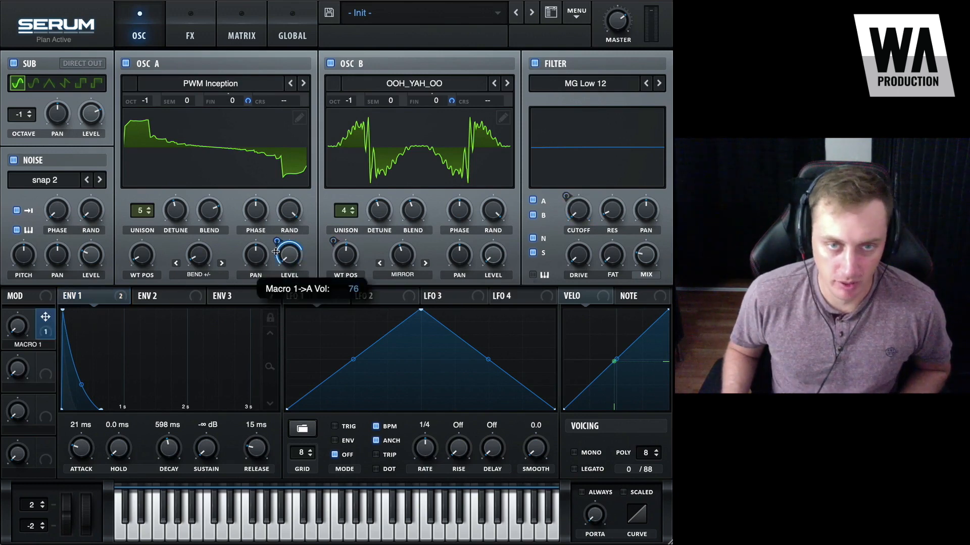
left_click_drag(45, 317, 481, 250)
mouse_move(480, 249)
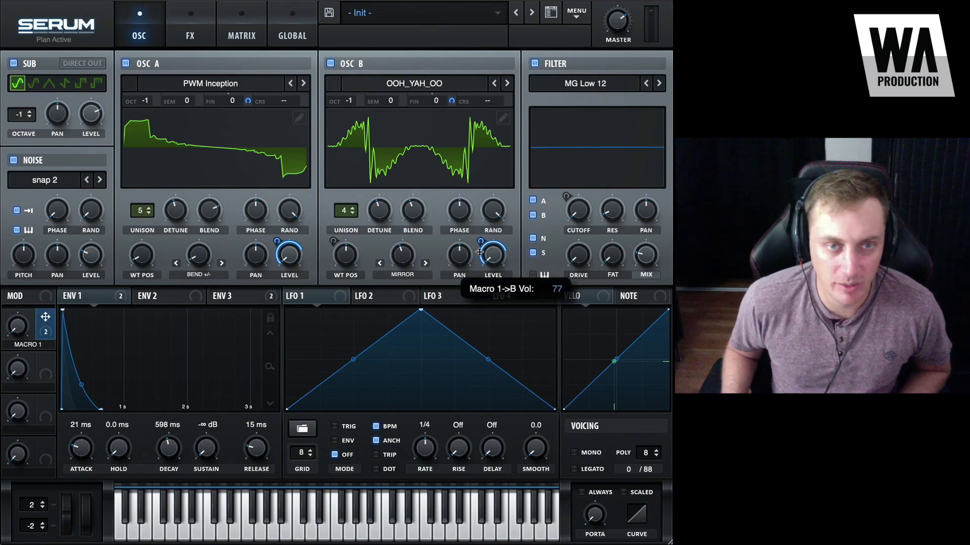
Rename Macro 1 to MELLOW, turn it up fully, and assign it to the noise level with a small positive amount
double_click(31, 344)
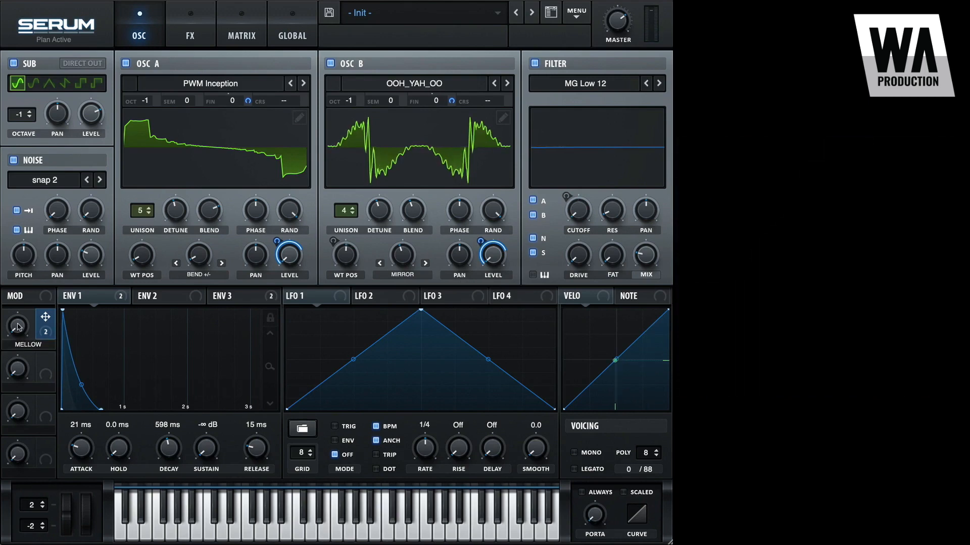
left_click_drag(17, 326, 17, 211)
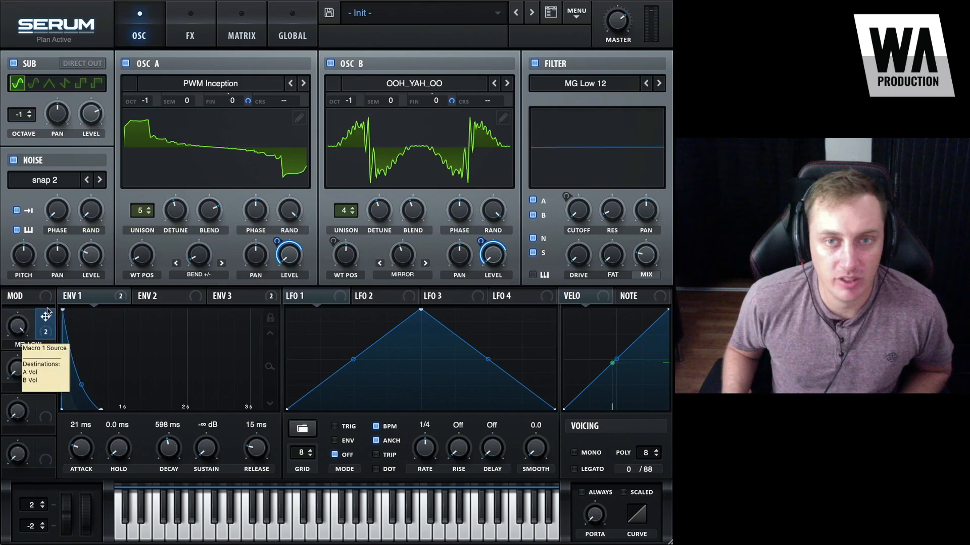
left_click_drag(46, 316, 79, 246)
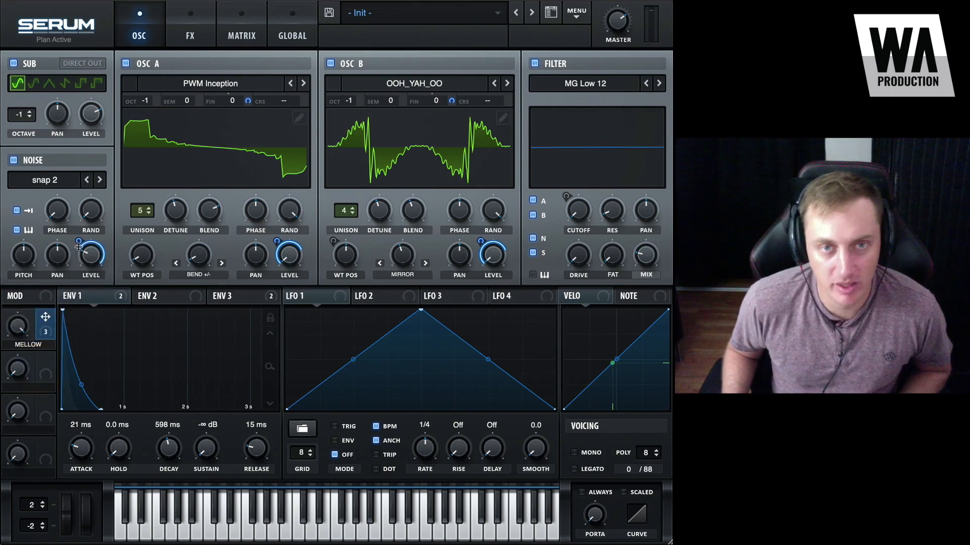
mouse_move(78, 259)
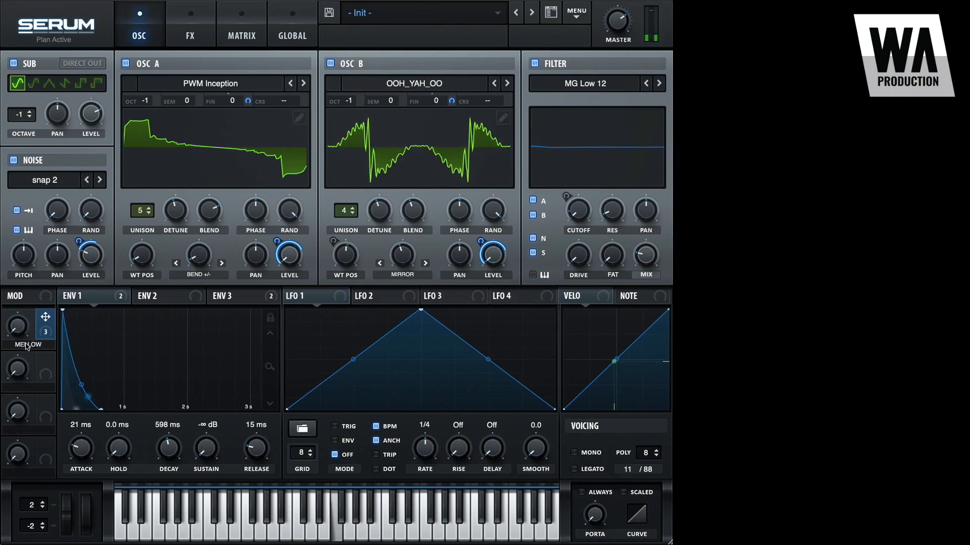
Enable the EQ at the start of the effects chain and slightly boost its upper band around 959 Hz with a slightly lower Q
left_click(189, 30)
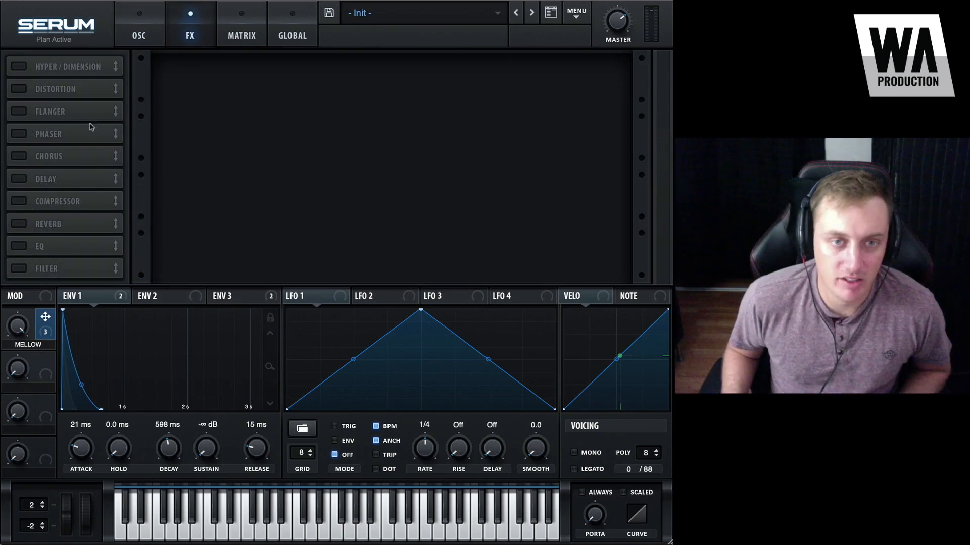
left_click_drag(52, 246, 50, 66)
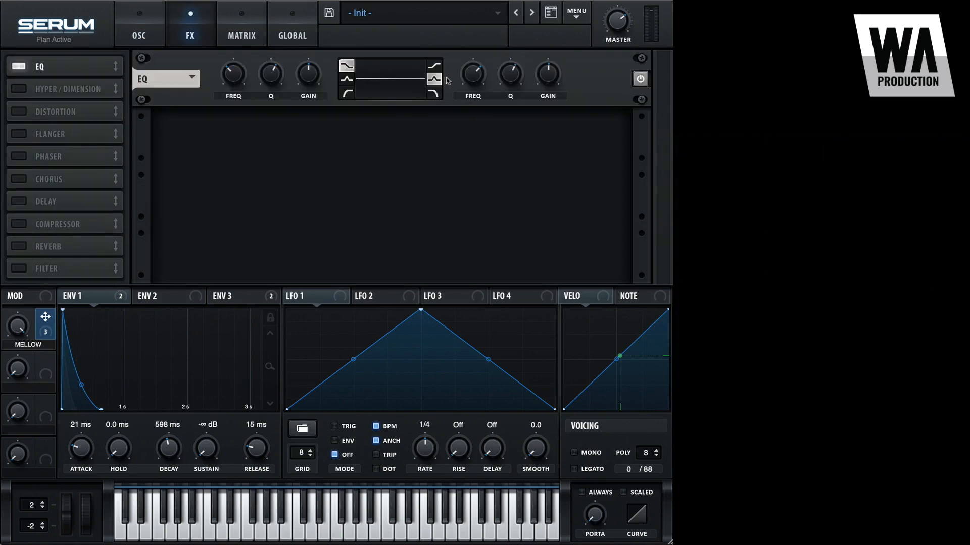
mouse_move(476, 77)
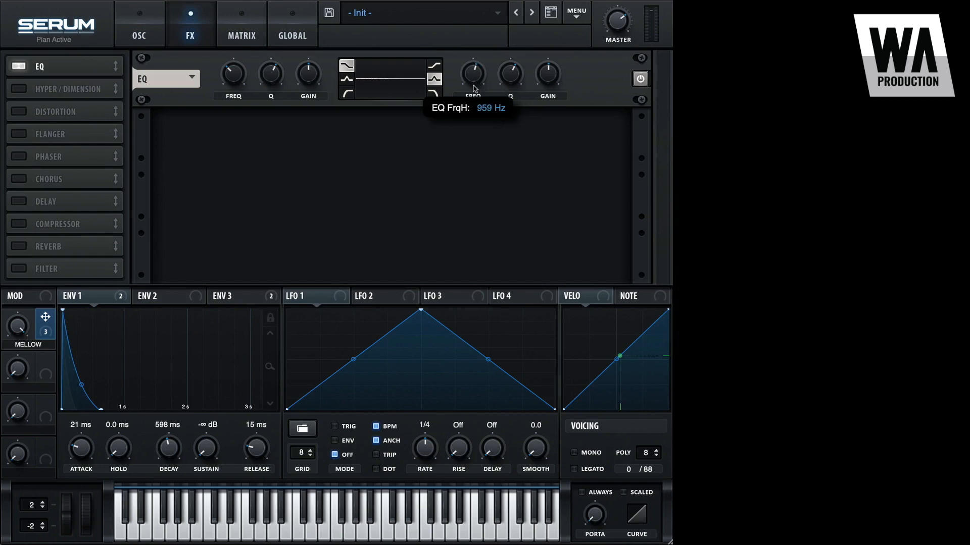
left_click_drag(474, 89, 473, 91)
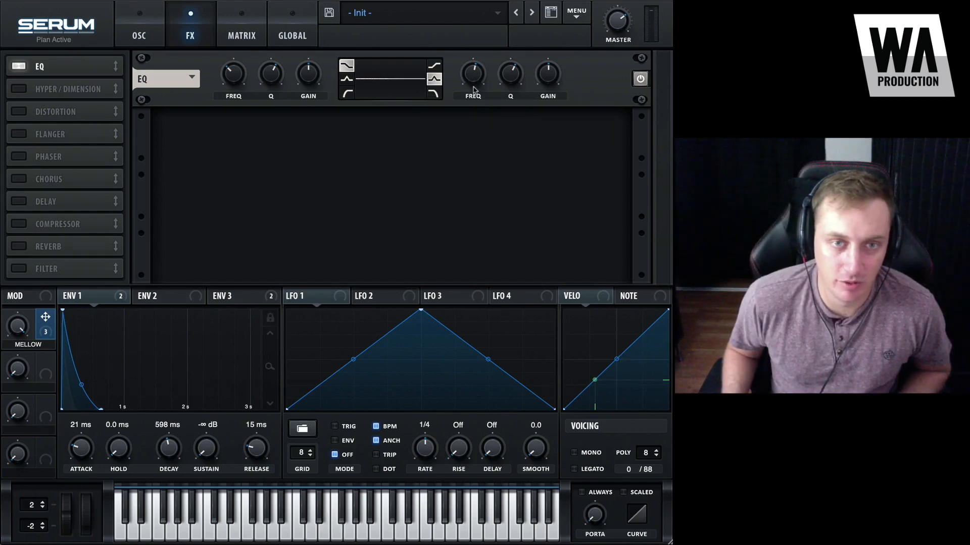
left_click_drag(544, 76, 513, 77)
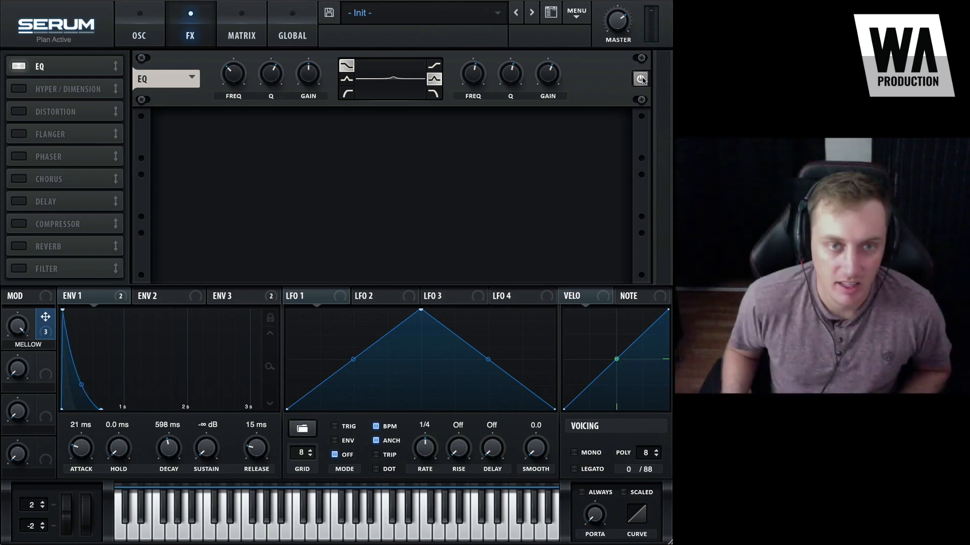
Enable Hyper/Dimension, reduce the Dimension size to about a third, and bring the Hyper mix down to zero
left_click(117, 88)
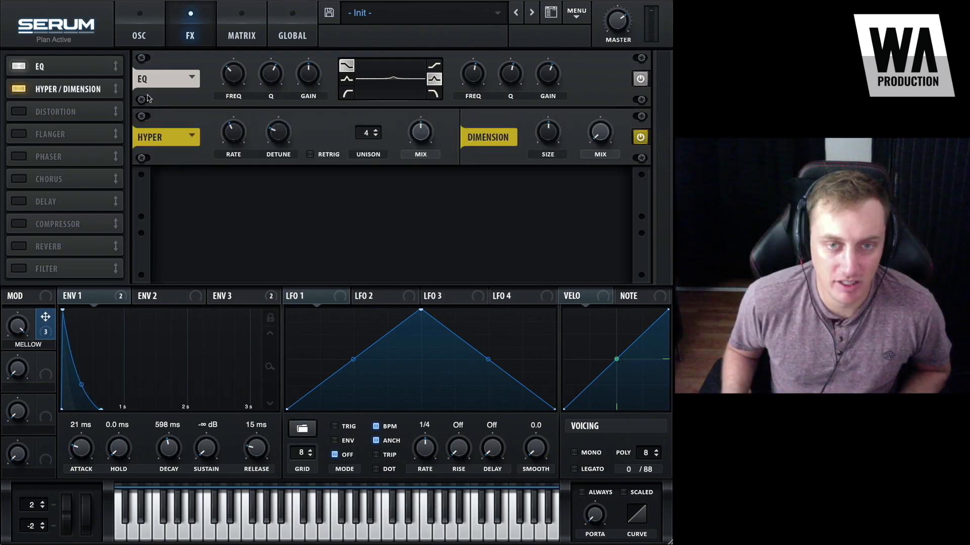
left_click_drag(545, 131, 545, 146)
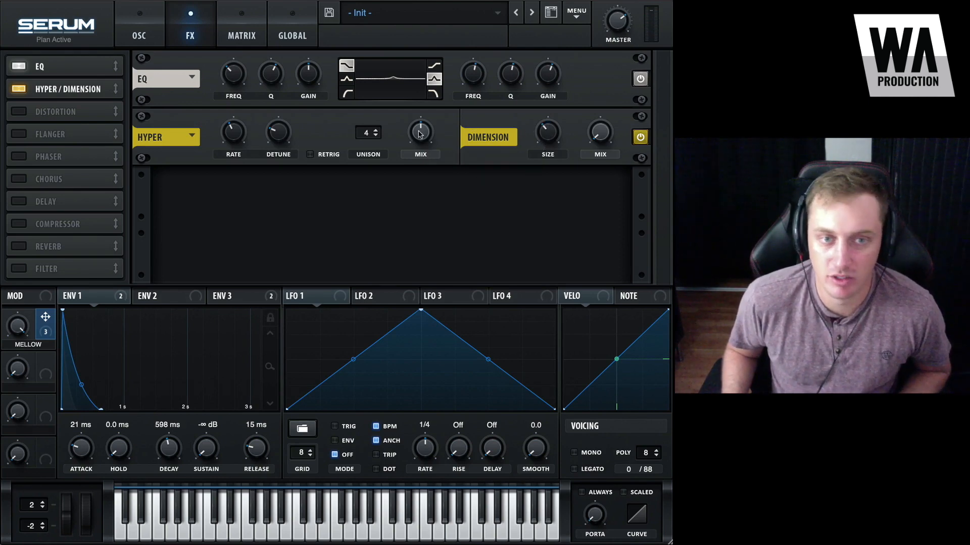
left_click_drag(420, 132, 409, 184)
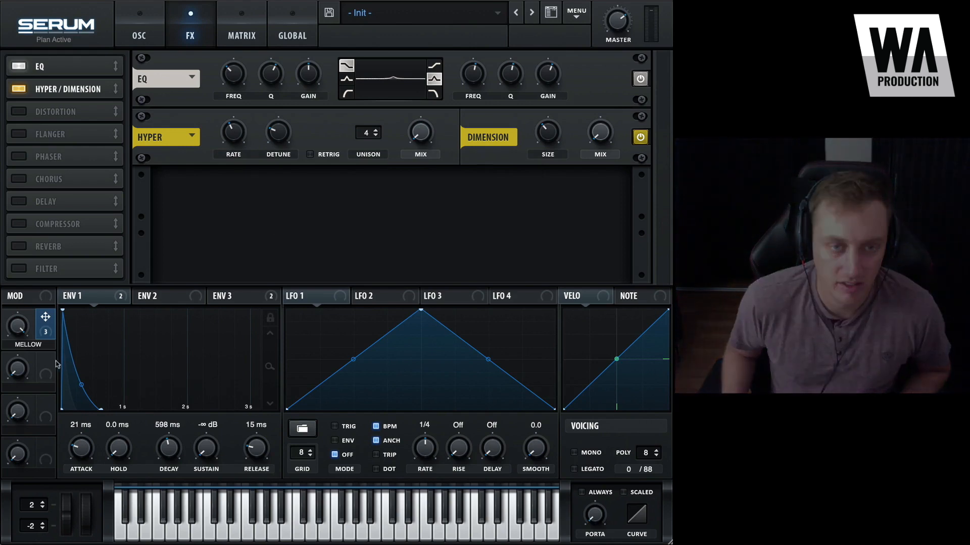
Assign Macro 2 to both the Hyper mix and the Dimension mix, and rename the macro to SPACIAL FX
left_click_drag(45, 360, 409, 129)
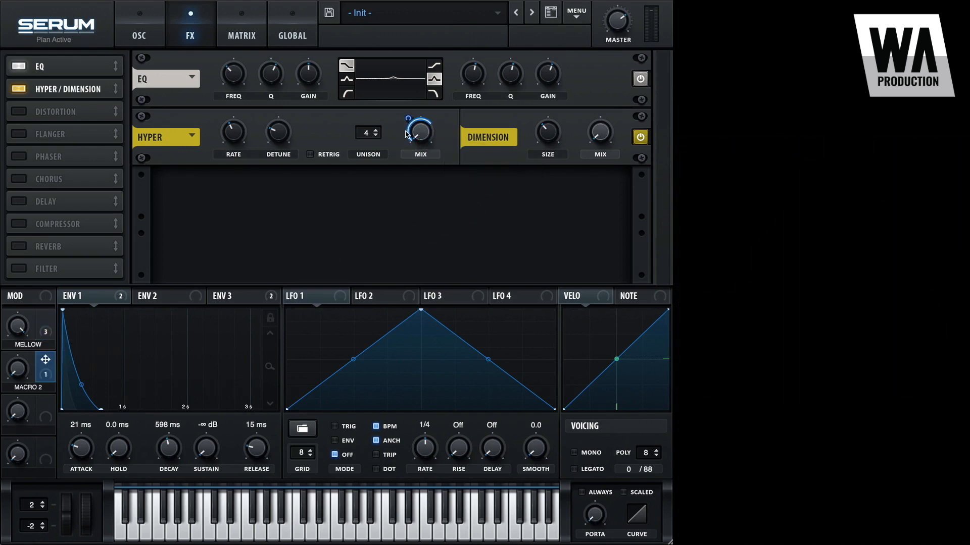
left_click_drag(55, 361, 600, 132)
mouse_move(586, 118)
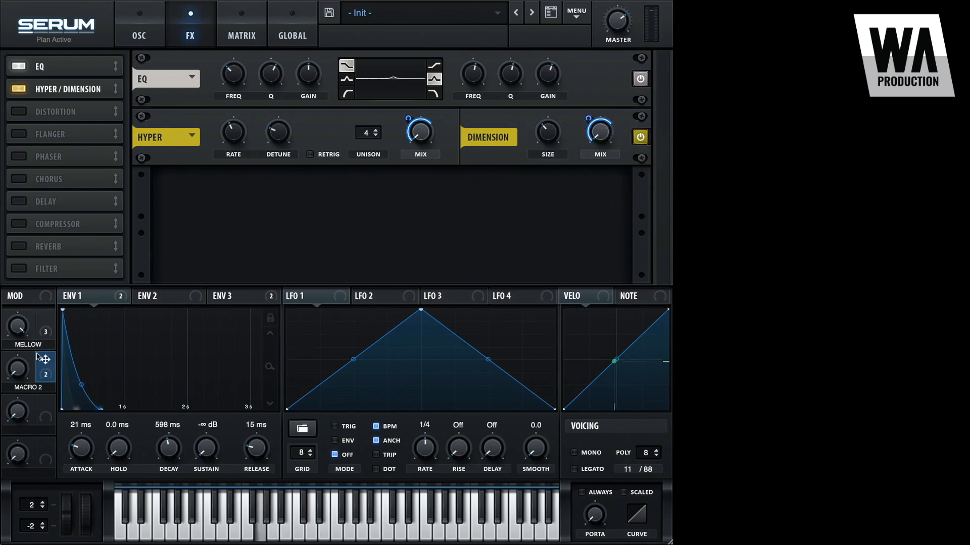
mouse_move(8, 369)
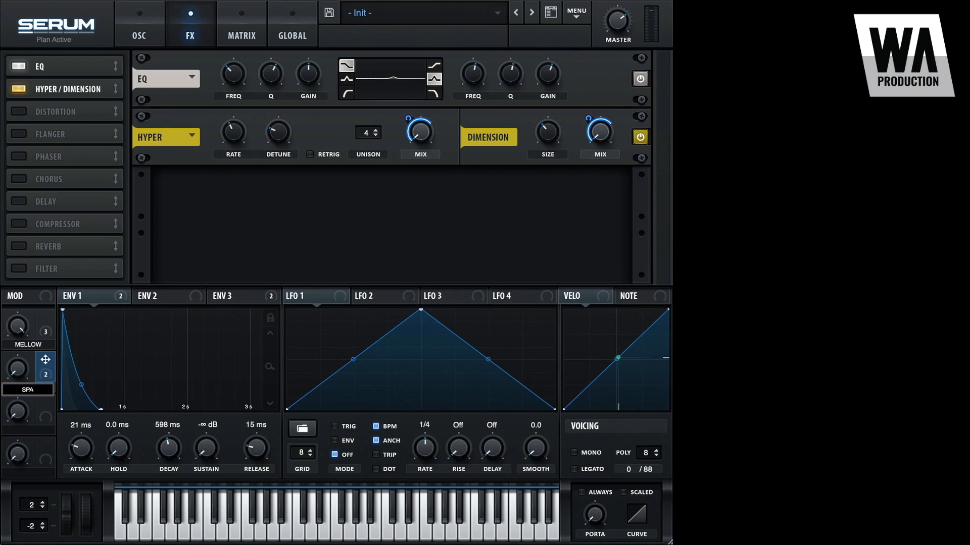
type("FX")
key("Return")
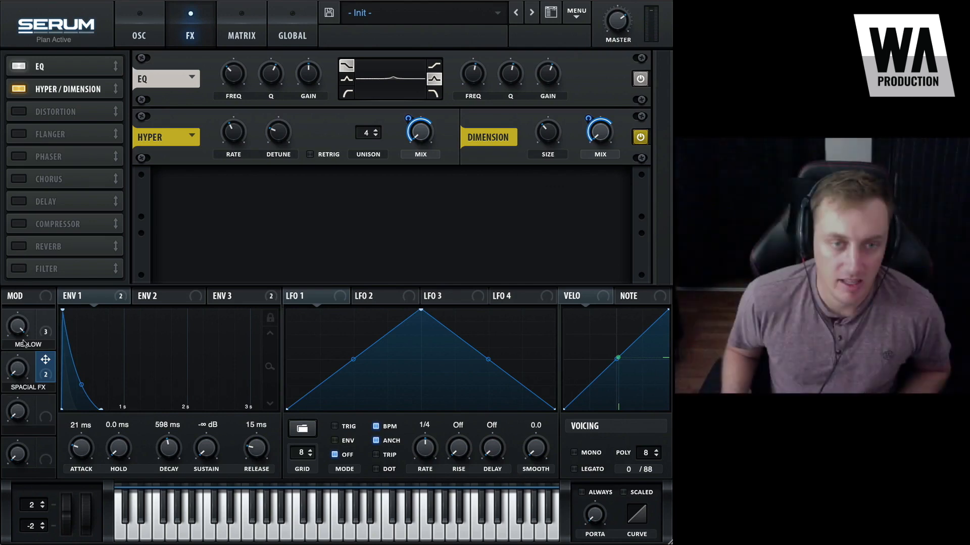
Enable Distortion in the effects chain and set its type to Asym
left_click(20, 110)
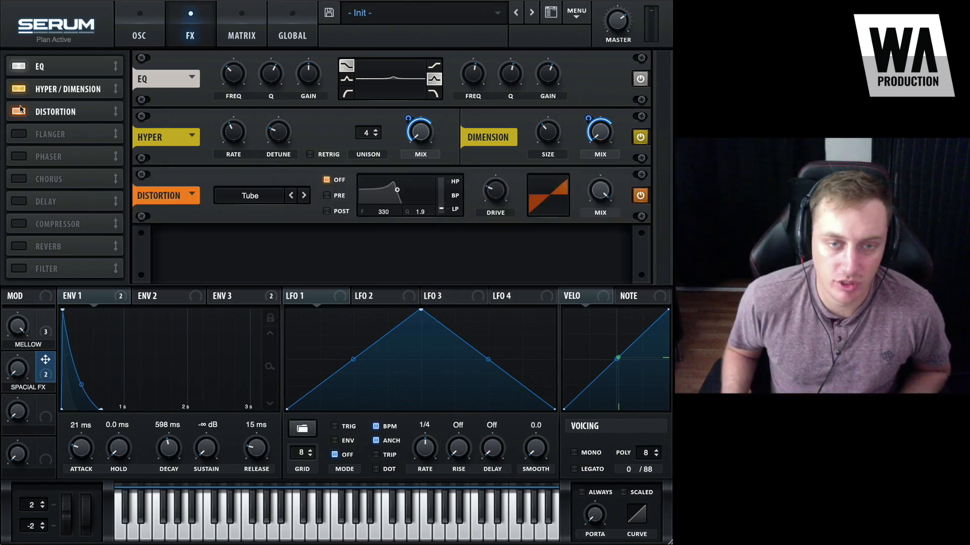
left_click(304, 195)
left_click(304, 195)
left_click(305, 196)
left_click(305, 195)
left_click(304, 196)
left_click(305, 195)
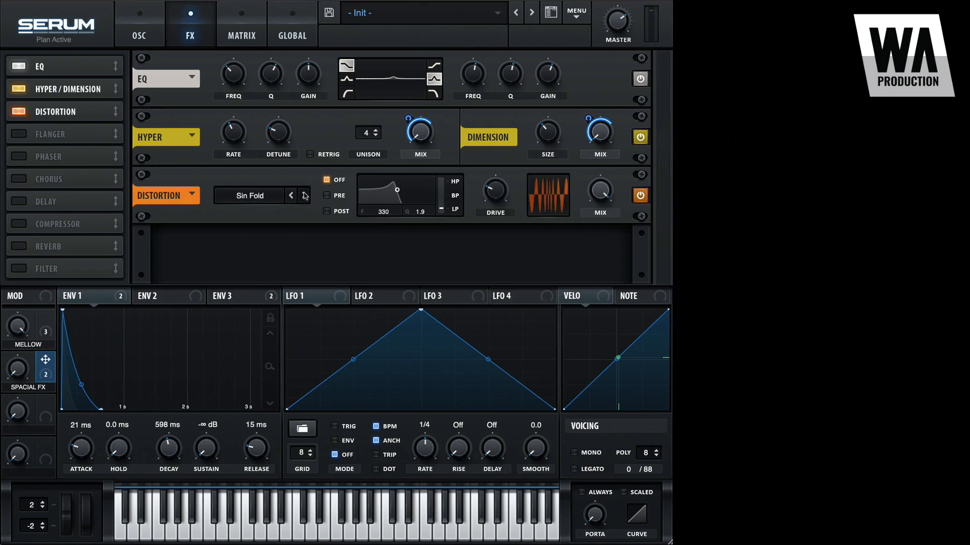
left_click(305, 195)
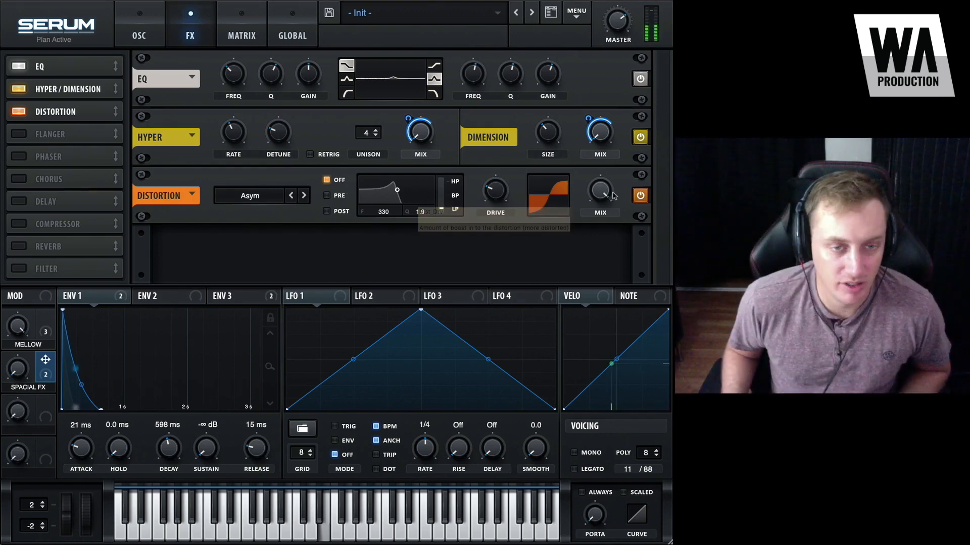
Lower the Distortion mix to about 17% and raise its drive to slightly above half
left_click_drag(614, 196, 606, 258)
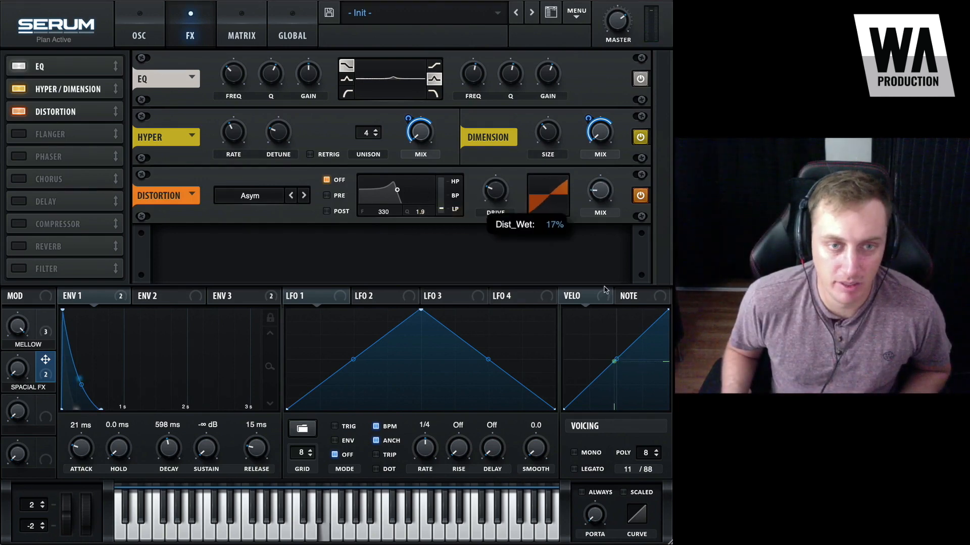
left_click_drag(510, 189, 510, 168)
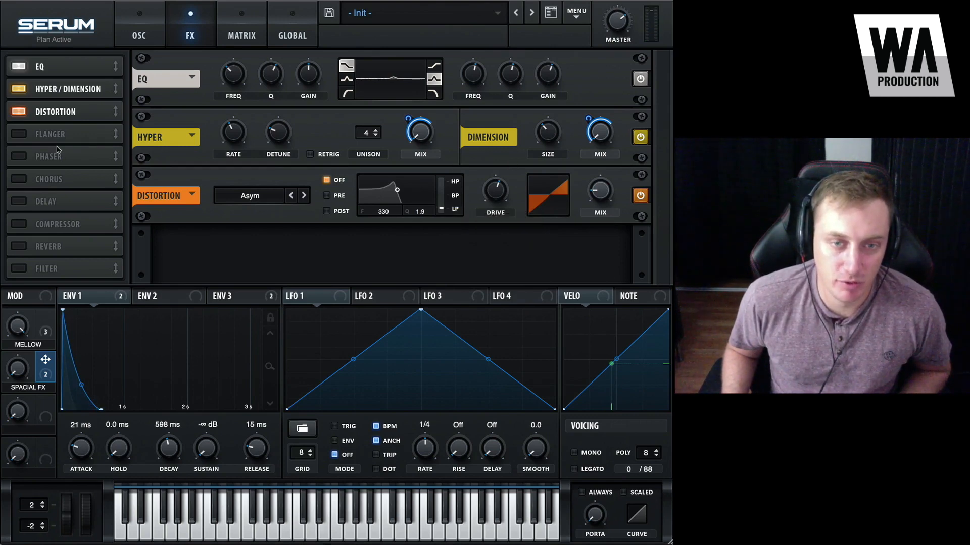
Enable the Flanger, assign the SPACIAL FX macro to its mix with a partial positive amount, and turn the macro partway up
left_click(25, 141)
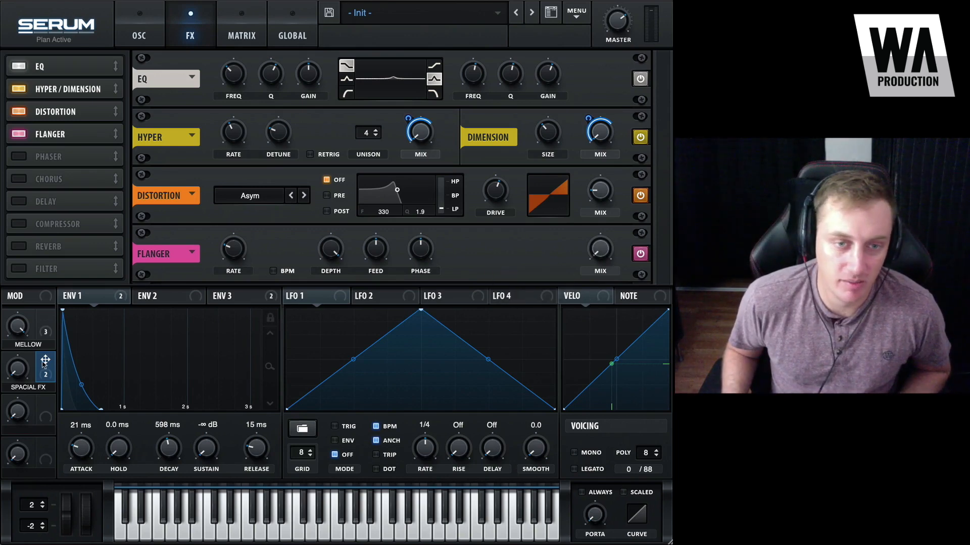
left_click_drag(45, 361, 583, 264)
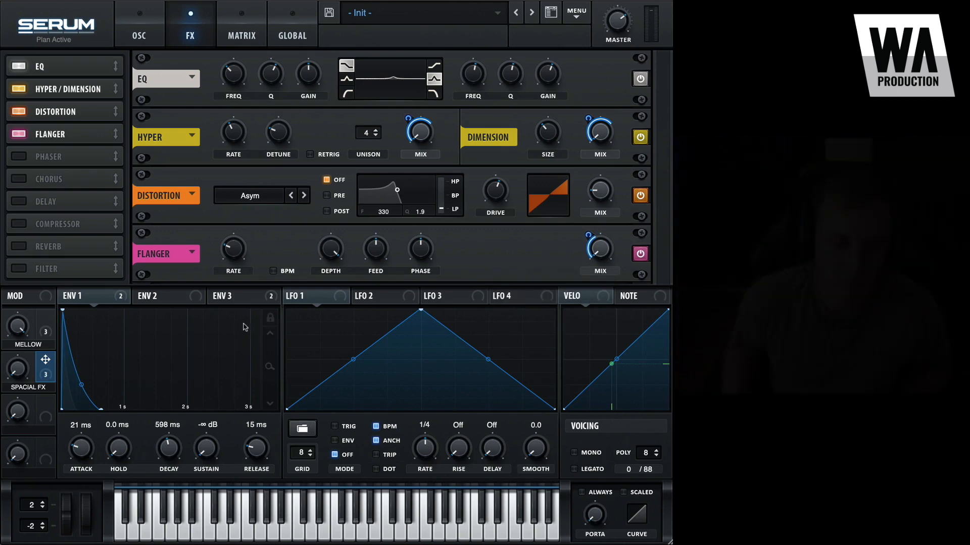
left_click_drag(18, 371, 22, 248)
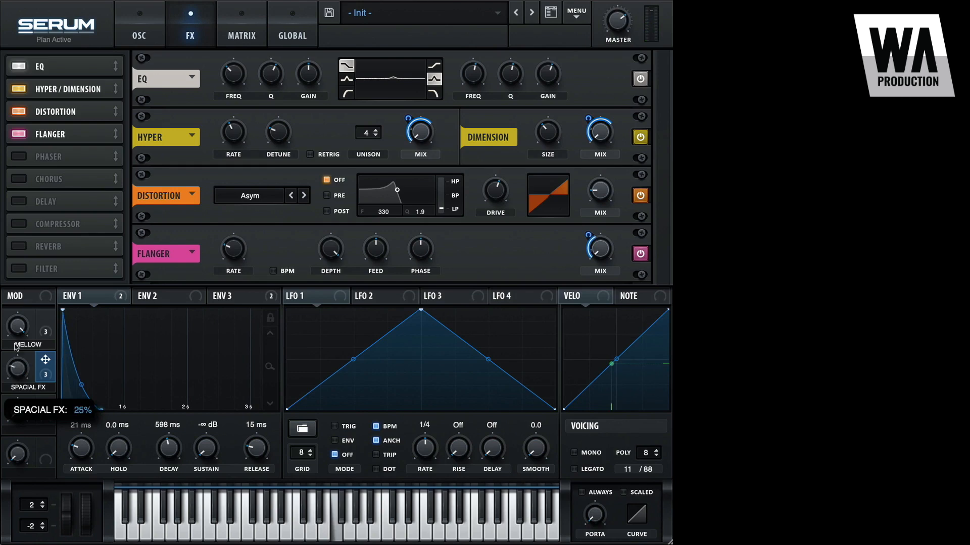
left_click_drag(15, 347, 17, 388)
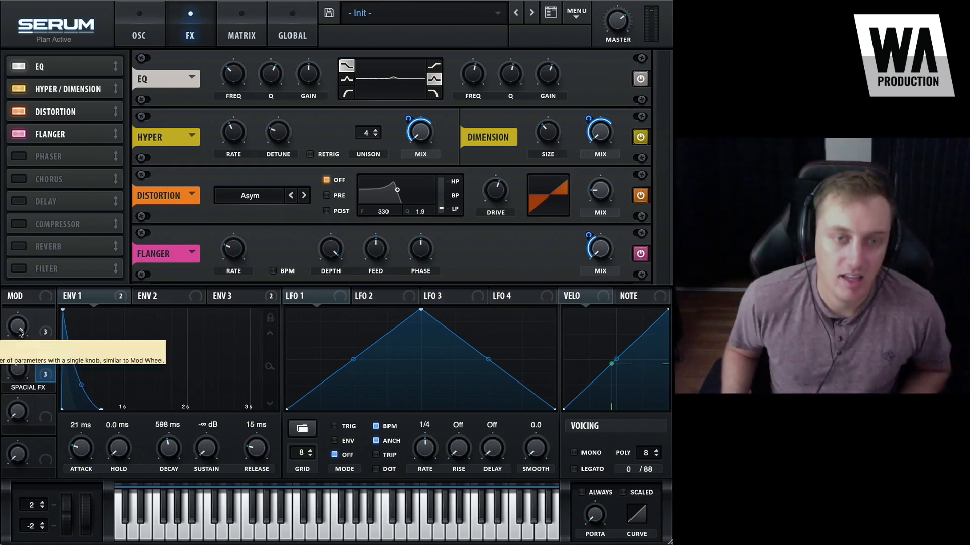
Enable the Chorus, reduce its mix to about a quarter, and place it directly after the Flanger
left_click(19, 180)
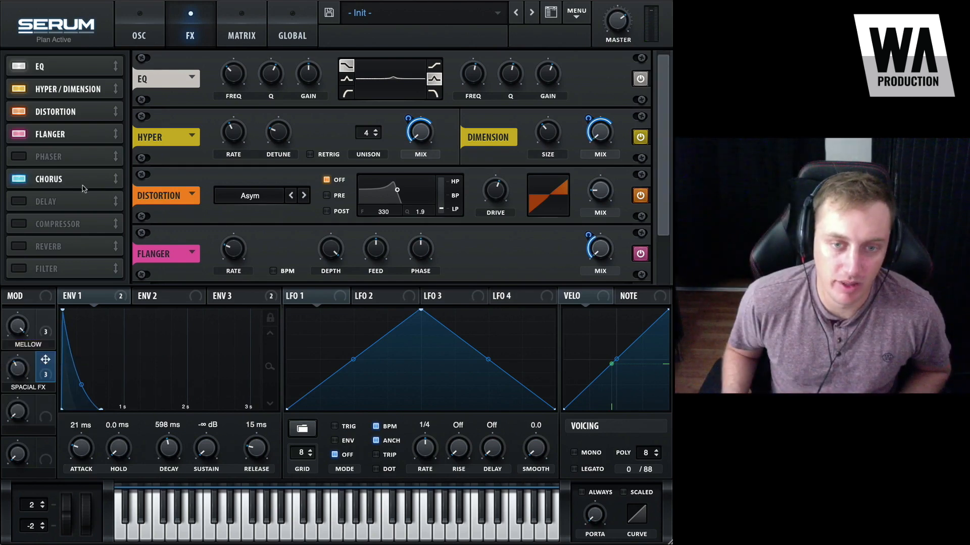
left_click_drag(664, 213, 665, 256)
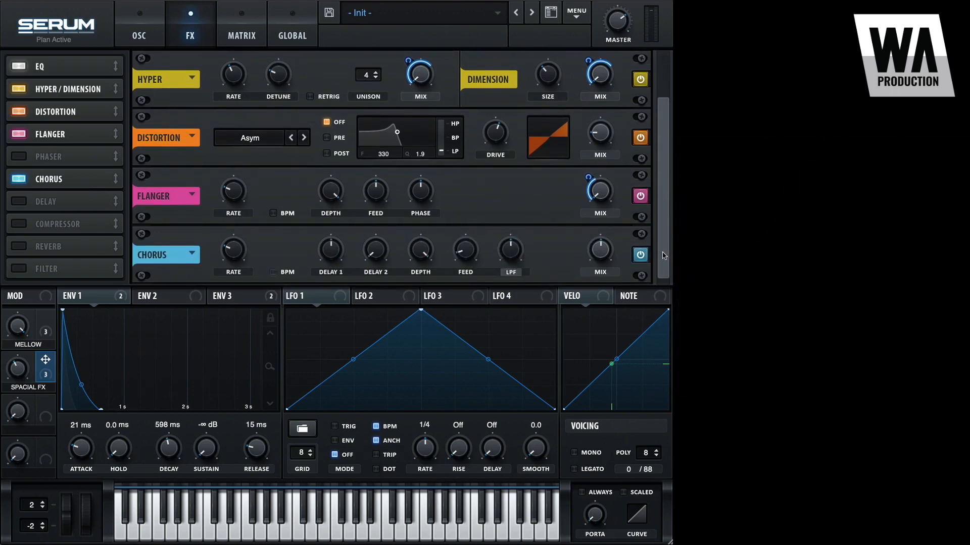
left_click_drag(600, 251, 598, 287)
left_click_drag(73, 178, 99, 163)
Enable the effects Filter directly after the Chorus and set it to Phs 48HL6- with a lower cutoff and slightly raised HL width
left_click_drag(63, 268, 65, 179)
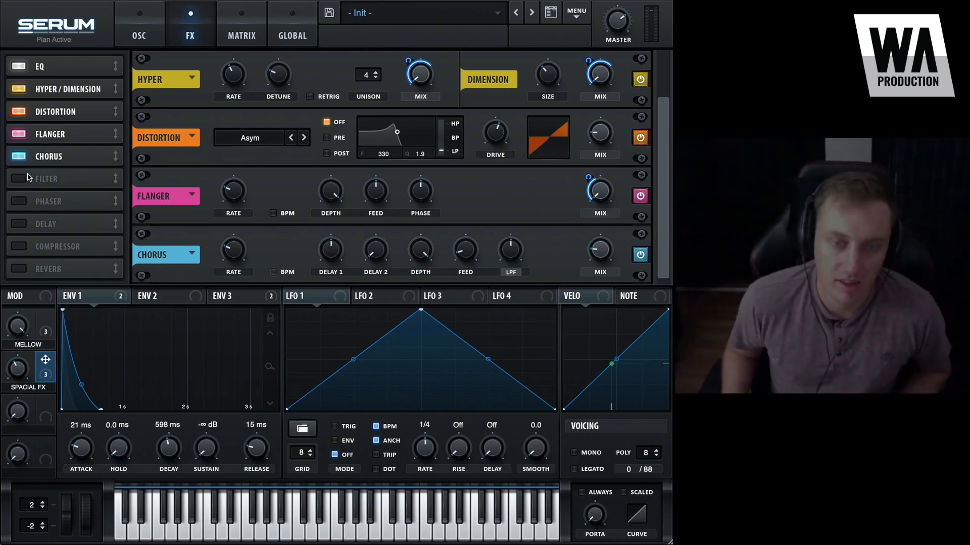
left_click(237, 250)
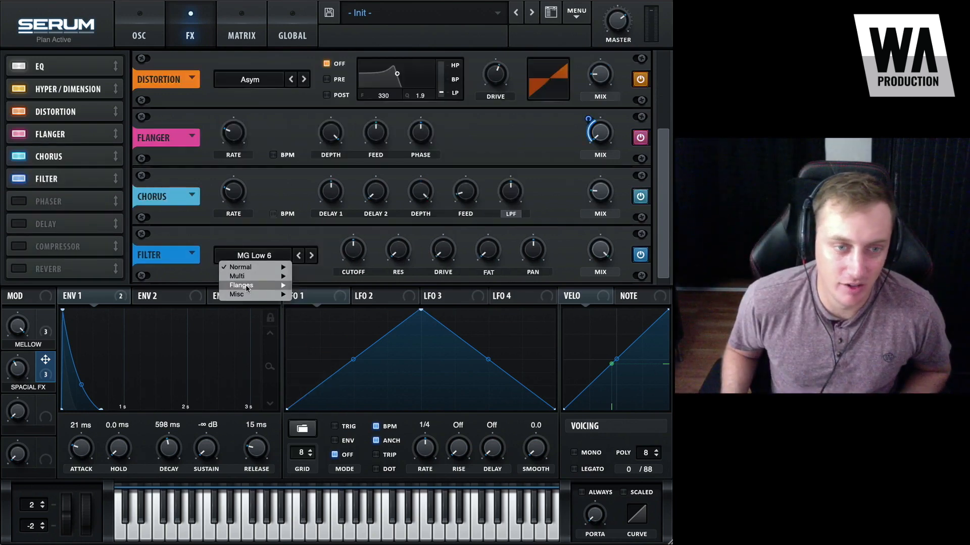
mouse_move(248, 285)
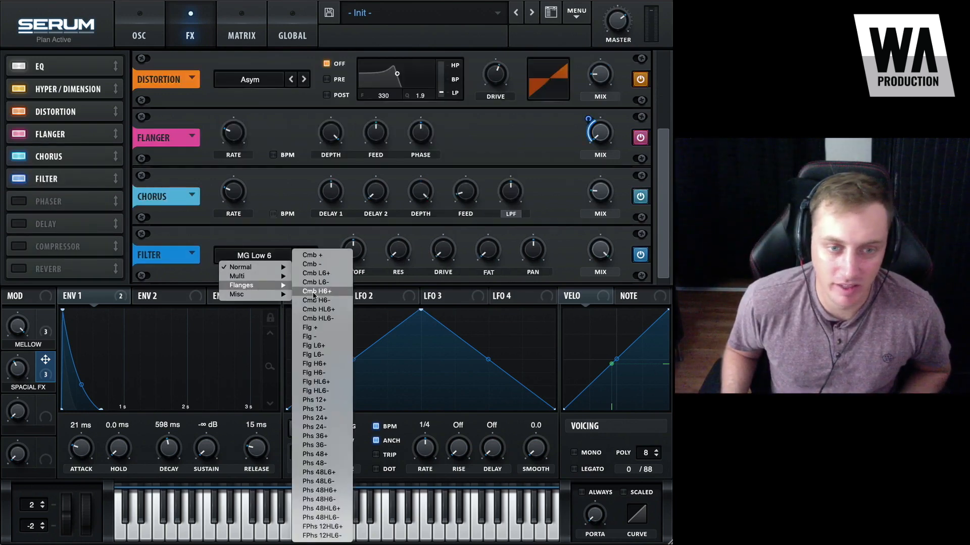
left_click(314, 518)
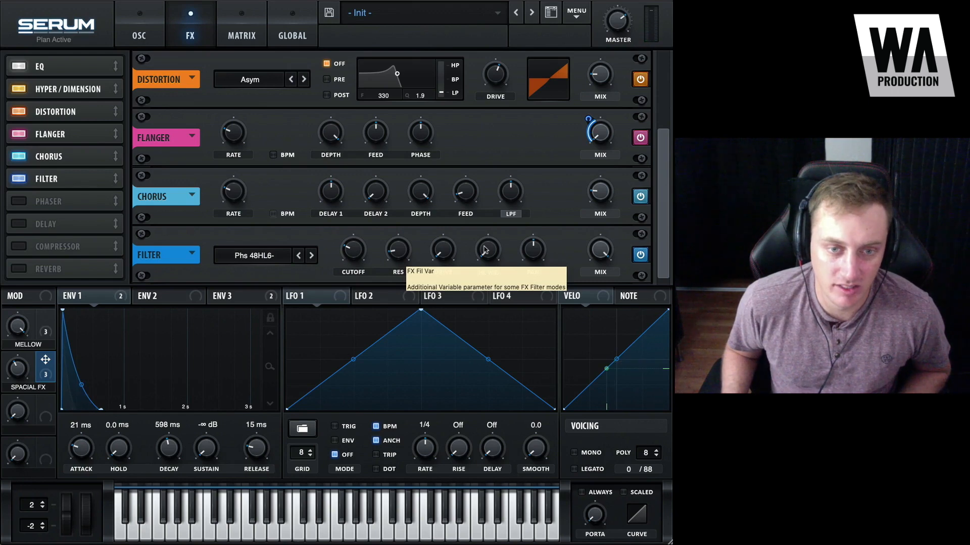
left_click_drag(484, 250, 483, 232)
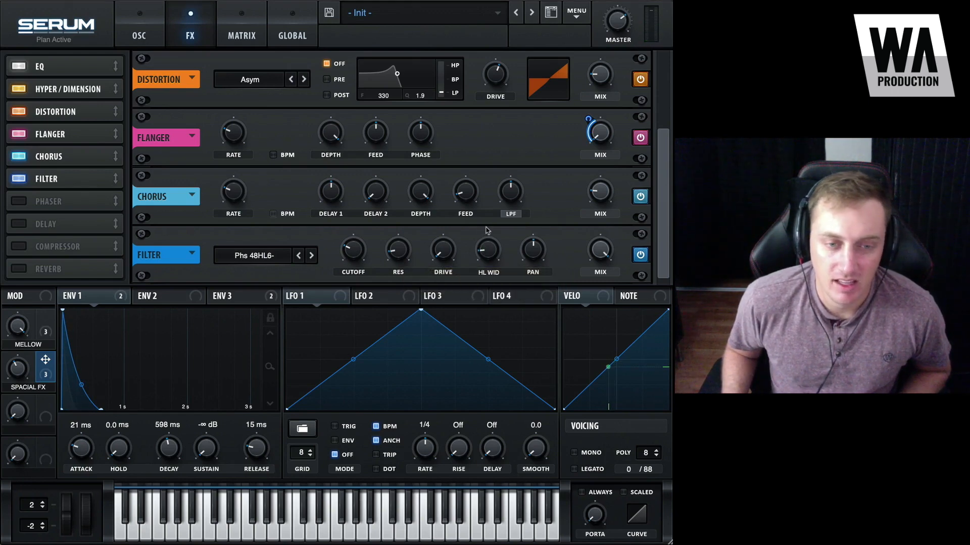
Place Delay and Reverb directly after the Filter in the effects chain and enable both
left_click(17, 225)
left_click(17, 268)
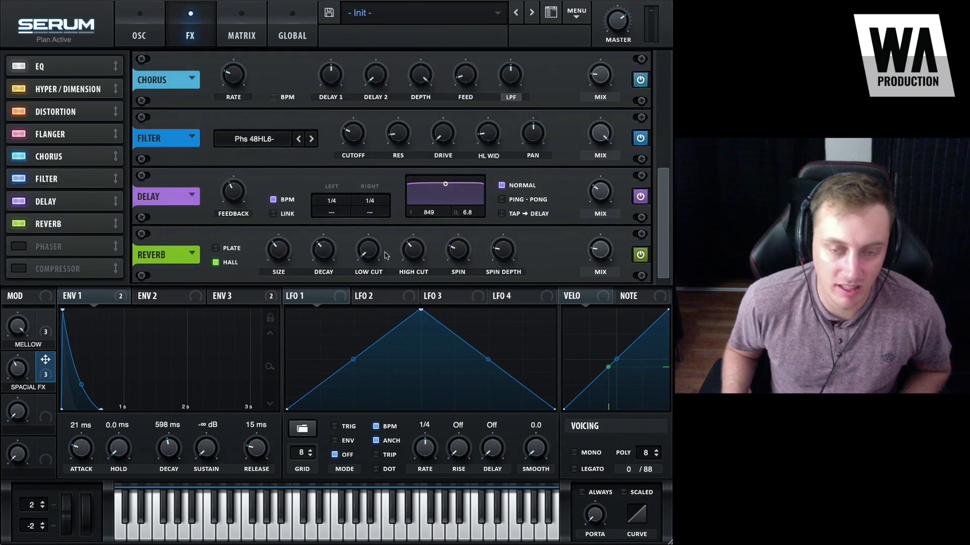
mouse_move(602, 195)
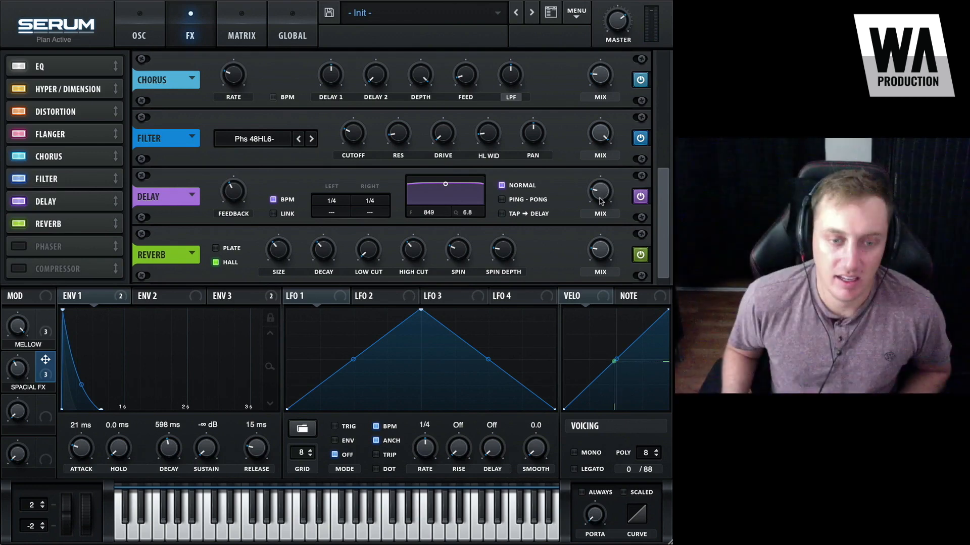
Assign Macro 3 to the Env 1 attack with a small positive amount, rename it ATTACK, and shorten the attack to 3.8 ms
left_click(139, 35)
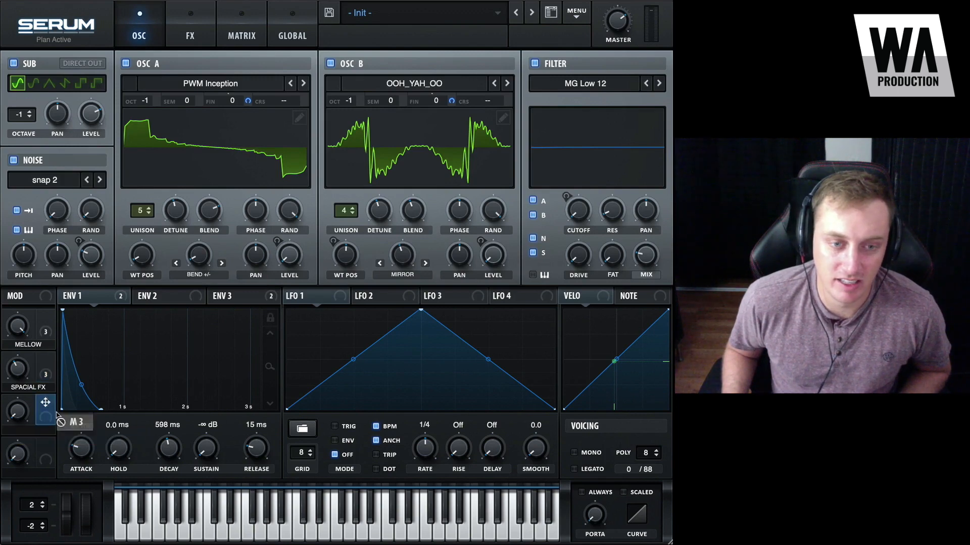
left_click_drag(57, 418, 69, 468)
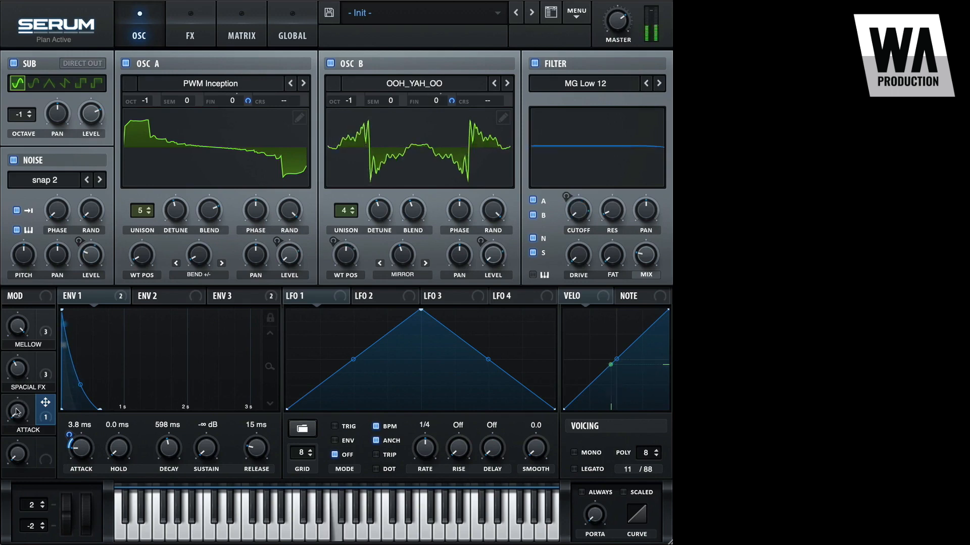
left_click_drag(16, 411, 19, 434)
left_click_drag(21, 459, 27, 464)
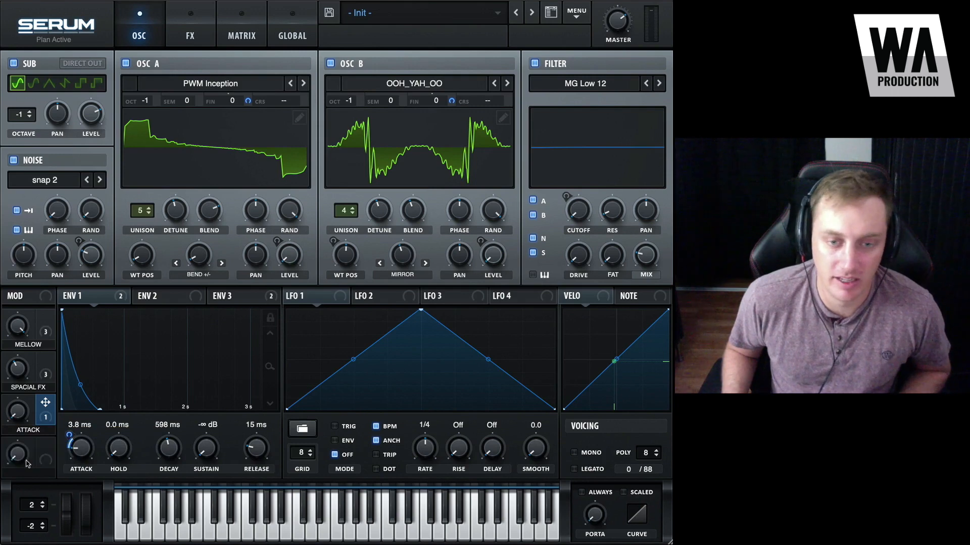